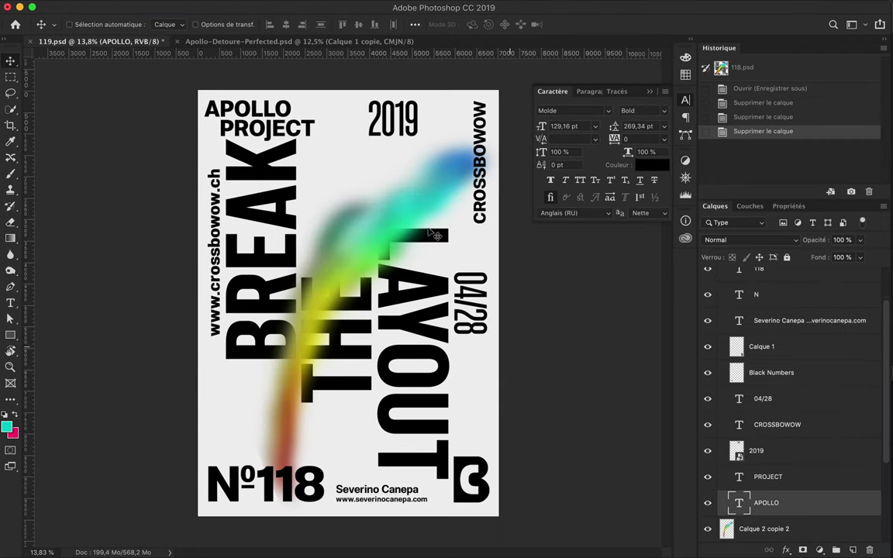
- Edit the 04/28 date text to read 04/29 and commit it
{"action": "left_click", "coordinate": [469, 329]}
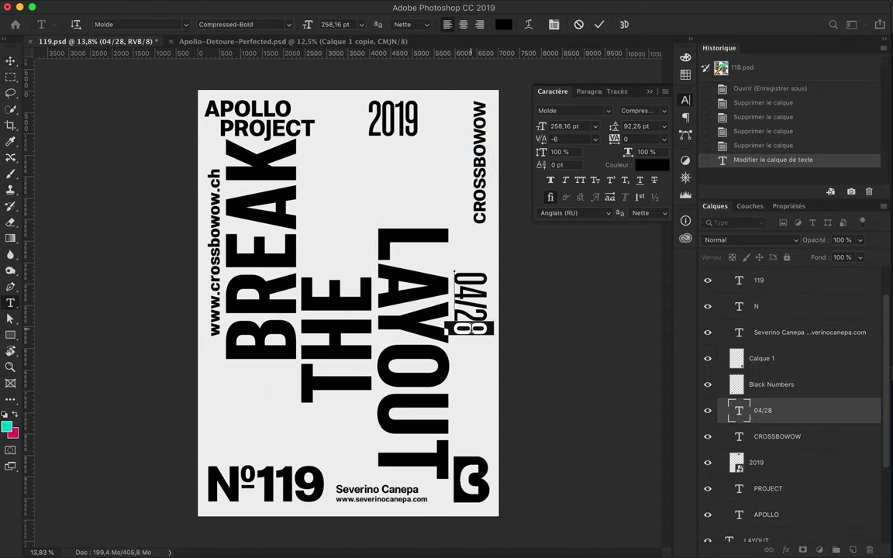
{"action": "type", "text": "9"}
{"action": "key", "text": "Escape"}
- Set BREAK, THE and LAYOUT to SemiExpanded-Black, shift them left and scale them narrower
{"action": "key", "text": "v"}
{"action": "left_click", "coordinate": [407, 293]}
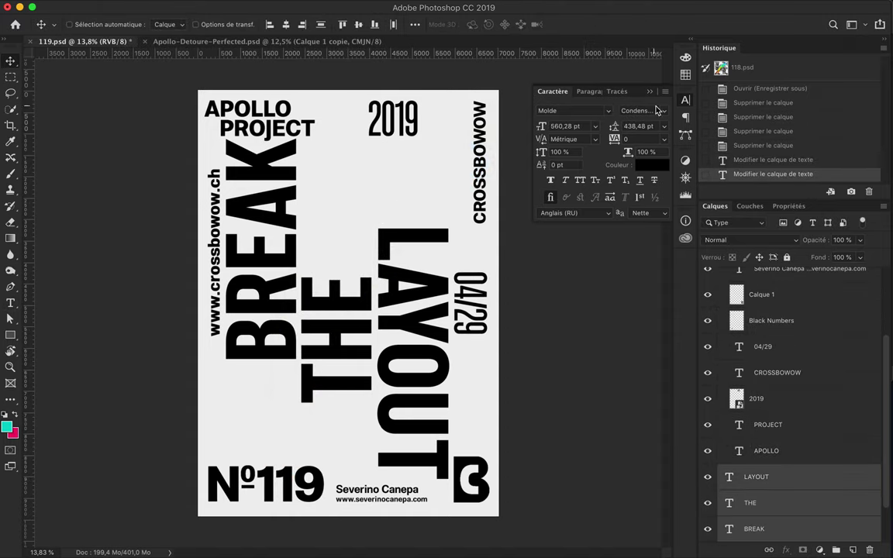
{"action": "left_click", "coordinate": [650, 109]}
{"action": "left_click", "coordinate": [675, 353]}
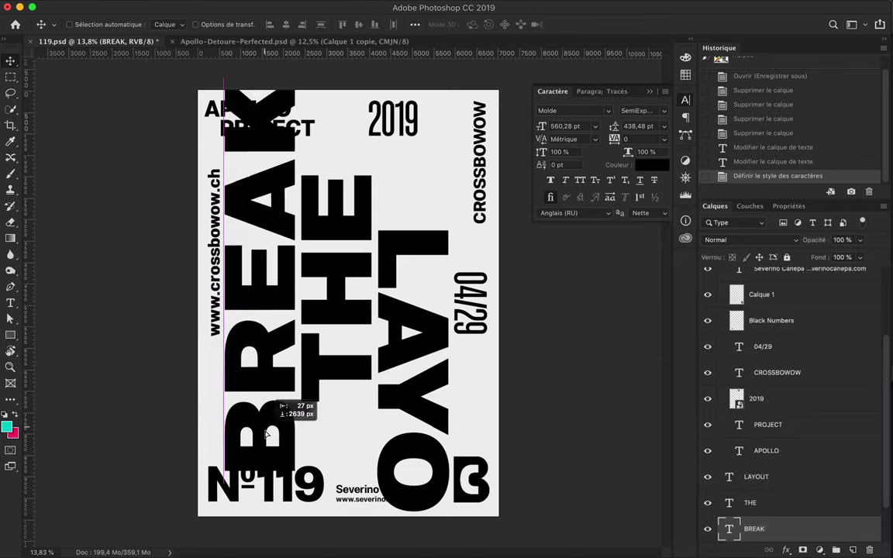
{"action": "left_click_drag", "start_coordinate": [299, 409], "coordinate": [355, 315]}
{"action": "key", "text": "ctrl+t"}
{"action": "left_click_drag", "start_coordinate": [223, 377], "coordinate": [275, 375]}
{"action": "key", "text": "Return"}
- Rotate BREAK and place it near the top of the poster
{"action": "left_click", "coordinate": [314, 310]}
{"action": "key", "text": "ctrl+t"}
{"action": "mouse_move", "coordinate": [364, 225]}
{"action": "left_mouse_down"}
{"action": "mouse_move", "coordinate": [330, 268]}
{"action": "mouse_move", "coordinate": [253, 277]}
{"action": "left_mouse_up"}
{"action": "right_click", "coordinate": [331, 268]}
{"action": "key", "text": "Return"}
- Turn LAYOUT a quarter turn and lay it across the lower poster
{"action": "left_click", "coordinate": [367, 277]}
{"action": "left_click", "coordinate": [424, 349]}
{"action": "key", "text": "ctrl+t"}
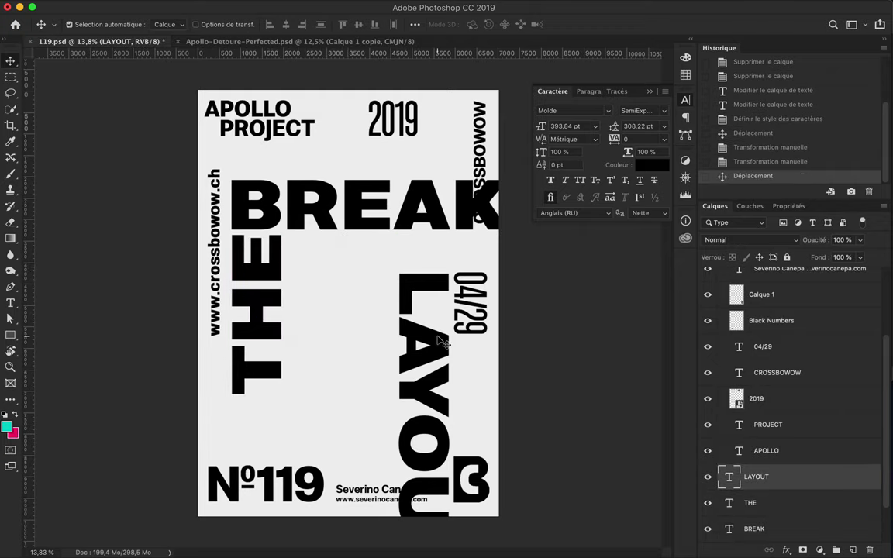
{"action": "left_click_drag", "start_coordinate": [516, 264], "coordinate": [302, 378]}
{"action": "left_click_drag", "start_coordinate": [408, 416], "coordinate": [304, 418]}
{"action": "key", "text": "Return"}
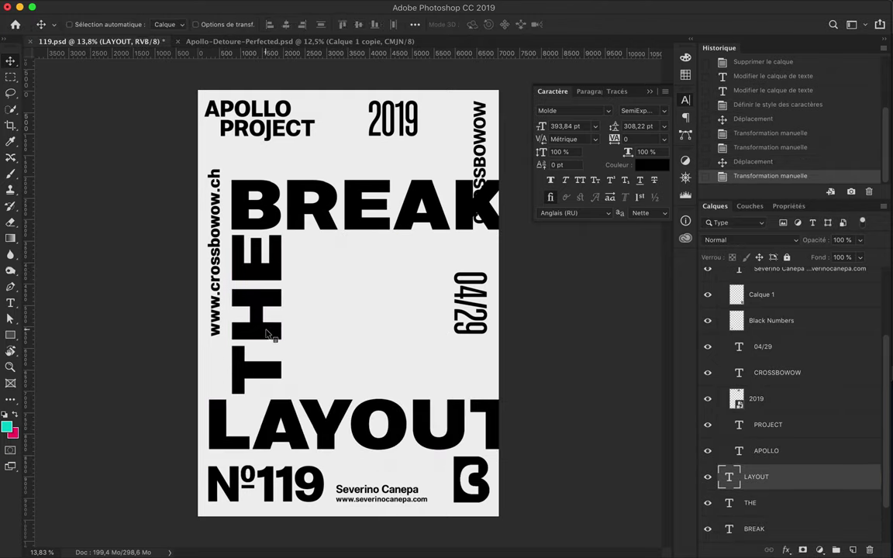
- Shrink all three title words to about 86%, nudge BREAK up and move THE toward centre
{"action": "left_click", "coordinate": [273, 335], "text": "shift"}
{"action": "left_click", "coordinate": [349, 221], "text": "shift"}
{"action": "key", "text": "ctrl+t"}
{"action": "left_click_drag", "start_coordinate": [521, 315], "coordinate": [473, 310]}
{"action": "key", "text": "Return"}
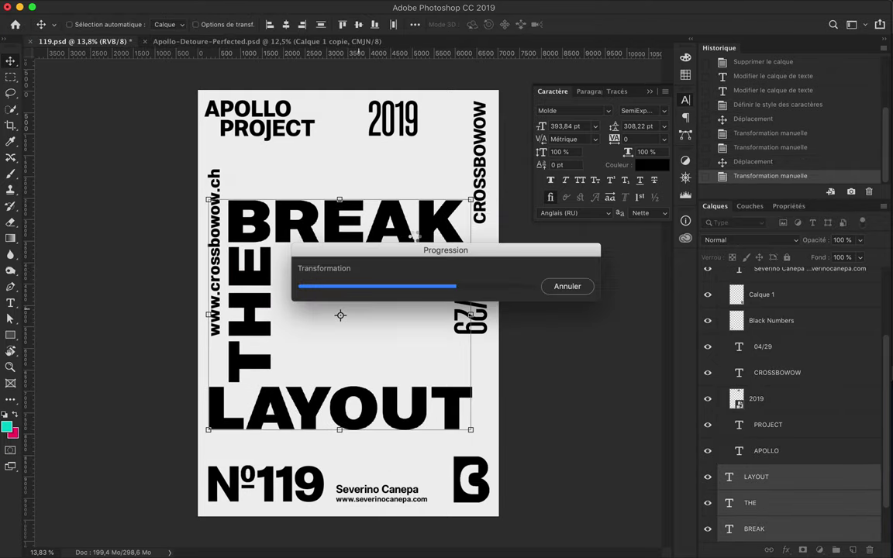
{"action": "left_click_drag", "start_coordinate": [404, 238], "coordinate": [403, 207]}
{"action": "left_click_drag", "start_coordinate": [249, 314], "coordinate": [382, 314]}
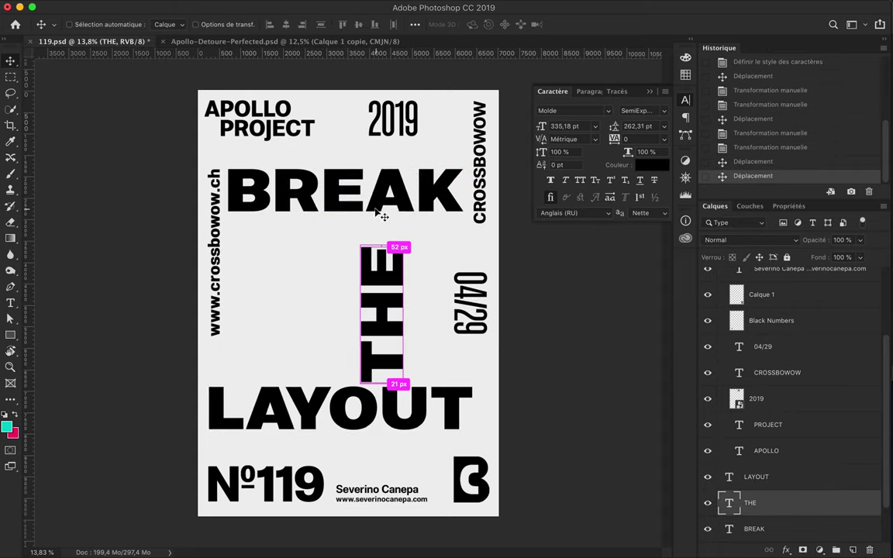
- Stand BREAK upright along the left side and move LAYOUT down and right
{"action": "left_click", "coordinate": [388, 194]}
{"action": "key", "text": "ctrl+t"}
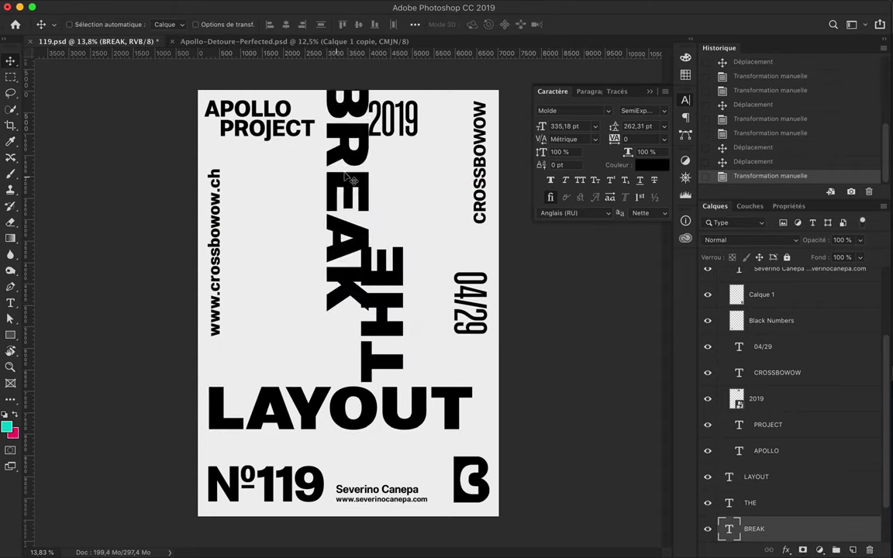
{"action": "left_click_drag", "start_coordinate": [341, 190], "coordinate": [246, 280]}
{"action": "key", "text": "Return"}
{"action": "left_click_drag", "start_coordinate": [316, 407], "coordinate": [333, 431]}
- Transform the B logo and move THE next to BREAK
{"action": "left_click", "coordinate": [470, 465]}
{"action": "key", "text": "ctrl+t"}
{"action": "key", "text": "Return"}
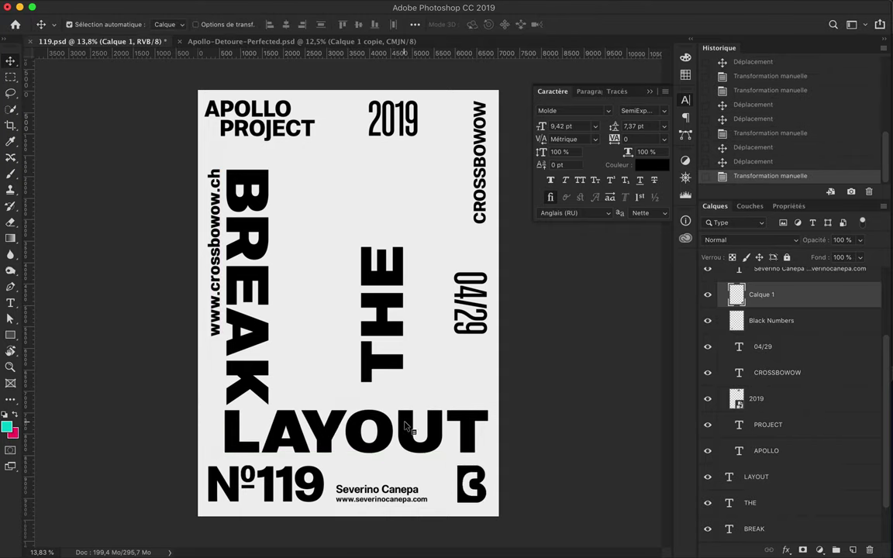
{"action": "left_click", "coordinate": [369, 386]}
{"action": "left_click_drag", "start_coordinate": [372, 370], "coordinate": [302, 386]}
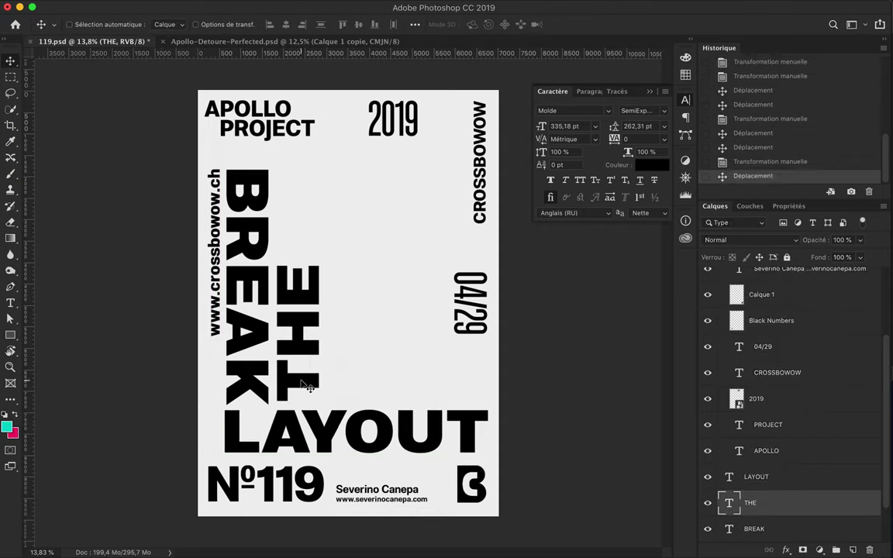
- Copy the circular texture from the Apollo image into the poster and reorder its layer
{"action": "key", "text": "ctrl+Tab"}
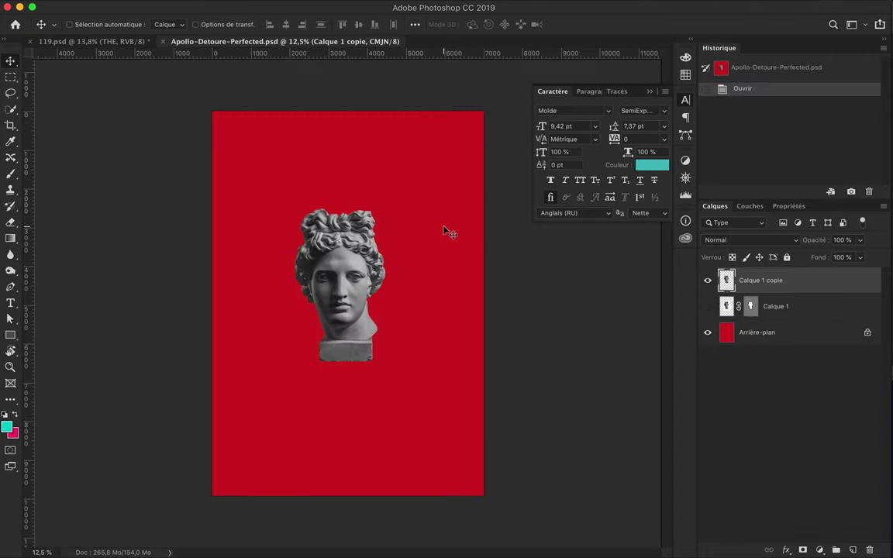
{"action": "key", "text": "ctrl+c"}
{"action": "key", "text": "ctrl+Tab"}
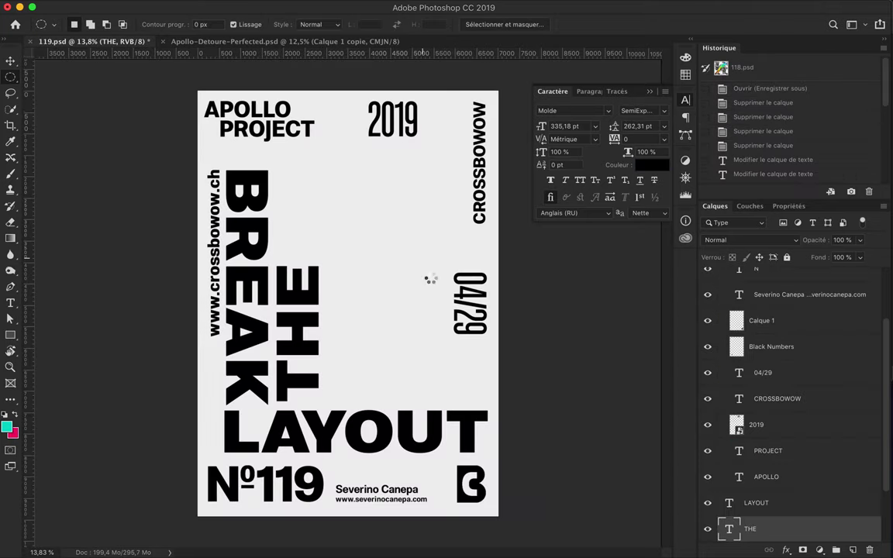
{"action": "key", "text": "ctrl+v"}
{"action": "mouse_move", "coordinate": [752, 528]}
{"action": "left_mouse_down"}
{"action": "mouse_move", "coordinate": [774, 451]}
{"action": "mouse_move", "coordinate": [767, 515]}
{"action": "left_mouse_up"}
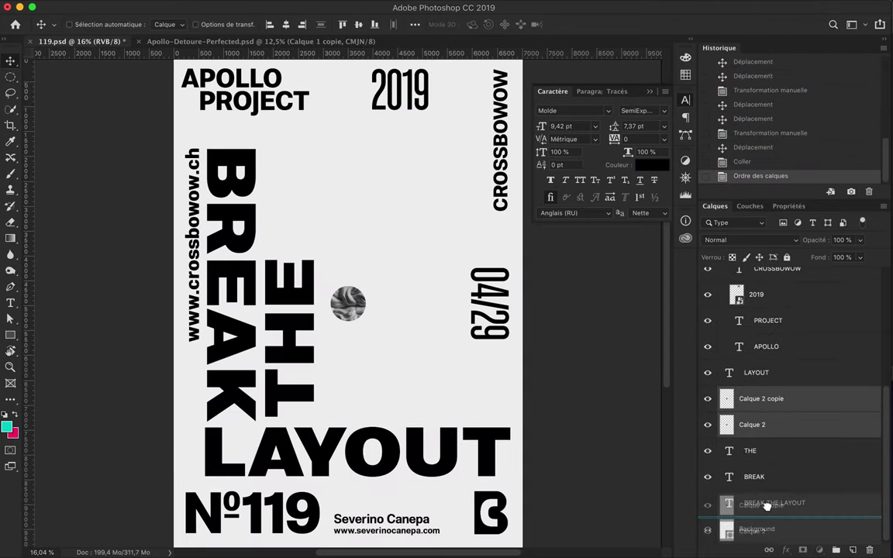
- Delete the old BREAK THE LAYOUT layer
{"action": "left_click", "coordinate": [736, 458]}
{"action": "key", "text": "Delete"}
{"action": "scroll", "coordinate": [341, 289], "scroll_direction": "up", "scroll_amount": 2}
{"action": "left_click", "coordinate": [364, 6]}
{"action": "left_click", "coordinate": [370, 112]}
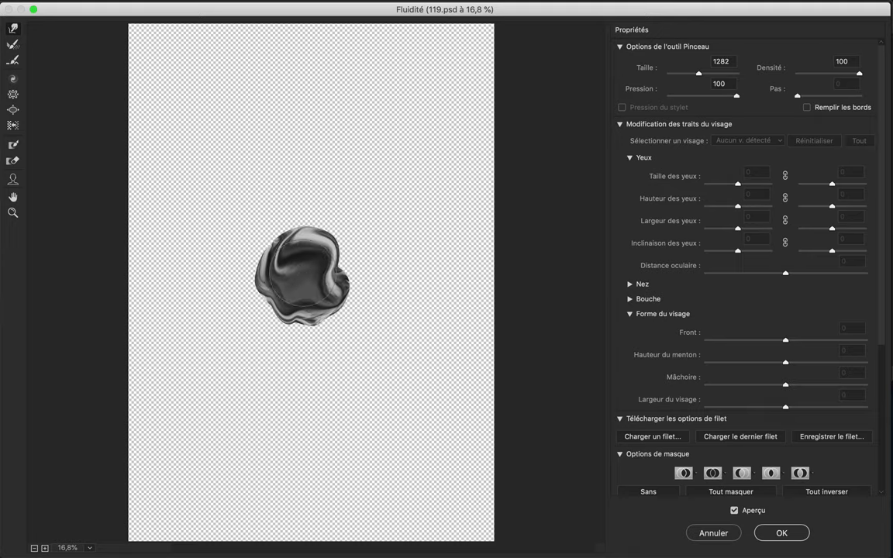
- Twirl the pasted circle into a swirled blob with Liquify and move it up and right
{"action": "left_click", "coordinate": [13, 81]}
{"action": "left_click_drag", "start_coordinate": [310, 280], "coordinate": [310, 280]}
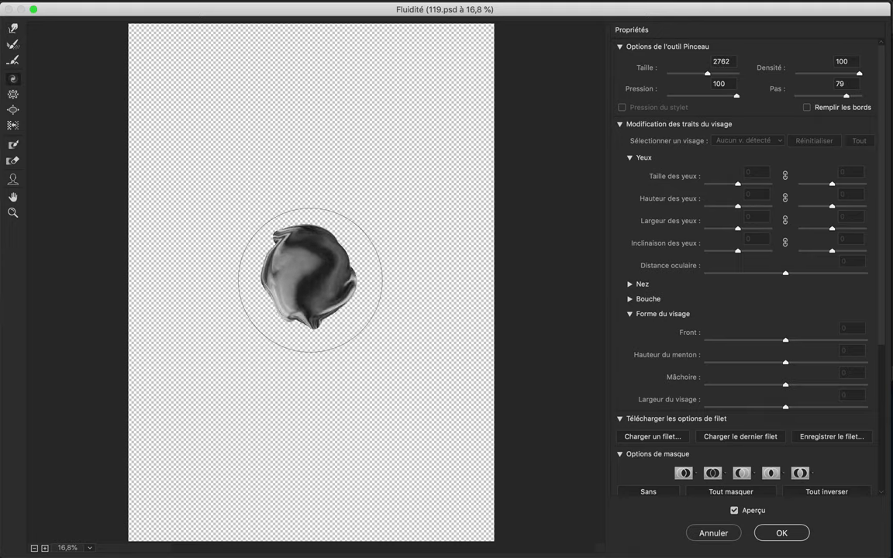
{"action": "left_click_drag", "start_coordinate": [310, 280], "coordinate": [311, 280]}
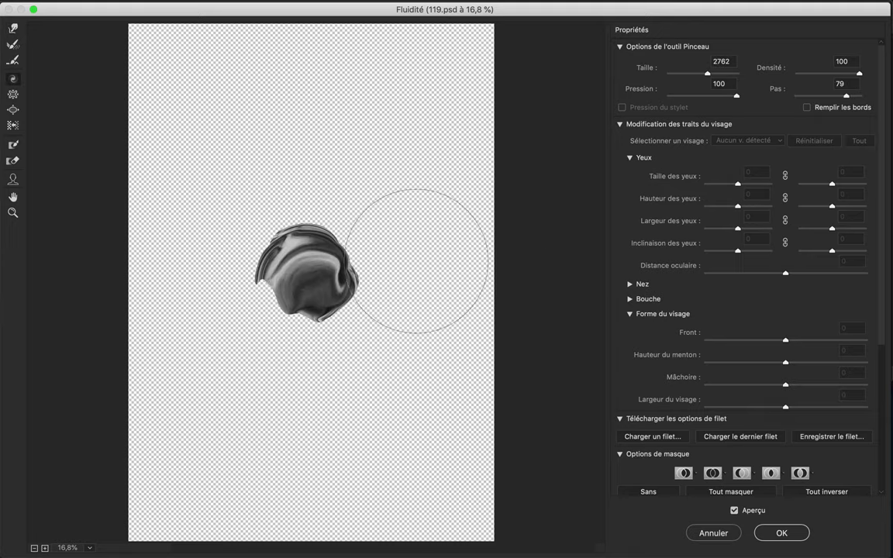
{"action": "left_click", "coordinate": [778, 533]}
{"action": "left_click_drag", "start_coordinate": [419, 259], "coordinate": [443, 211]}
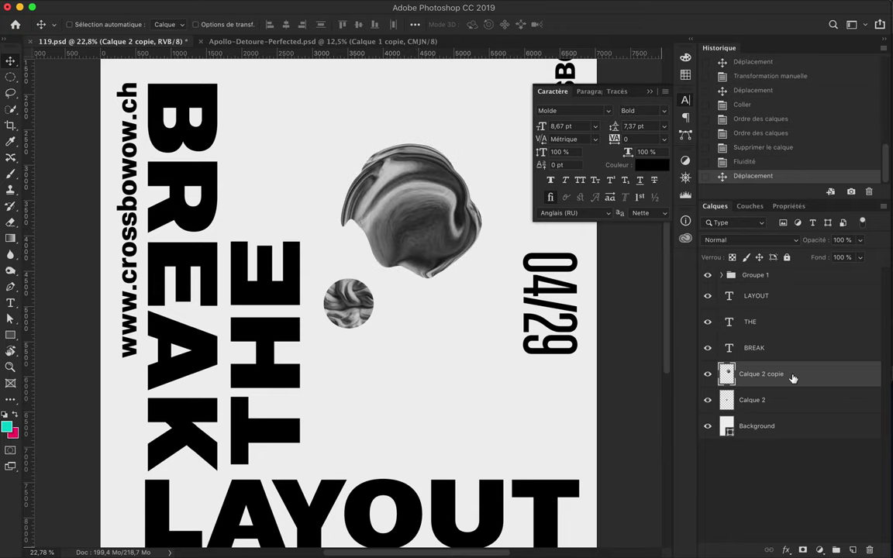
- Fill an oval selection on a new layer with a rainbow gradient clipped to the blob
{"action": "key", "text": "ctrl+shift+alt+n"}
{"action": "left_click_drag", "start_coordinate": [324, 122], "coordinate": [501, 301]}
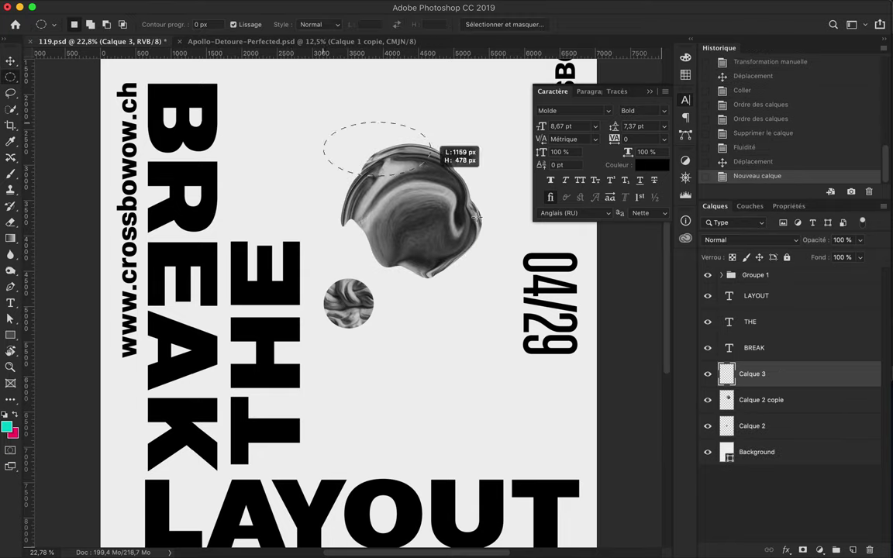
{"action": "left_click_drag", "start_coordinate": [424, 286], "coordinate": [417, 284]}
{"action": "key", "text": "v"}
{"action": "key", "text": "ctrl+alt+g"}
- Set the gradient to Lumière vive, deselect, and raise the grey blob copy above it
{"action": "left_click", "coordinate": [748, 240]}
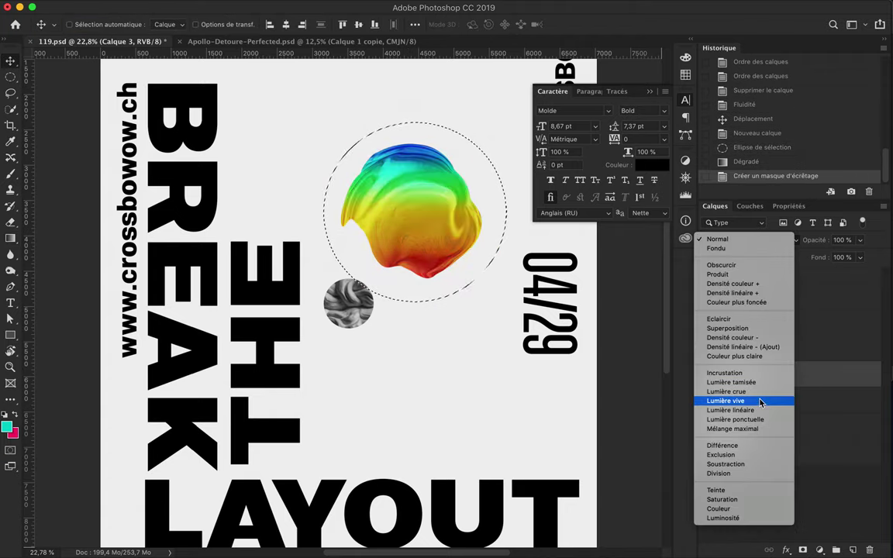
{"action": "left_click", "coordinate": [756, 446]}
{"action": "key", "text": "ctrl+bracketright"}
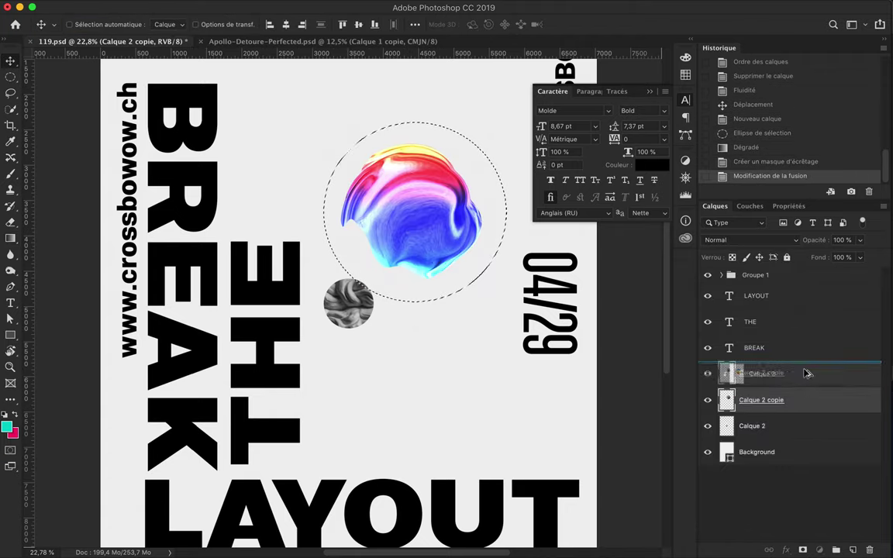
{"action": "key", "text": "m"}
{"action": "left_click", "coordinate": [531, 276]}
{"action": "left_click", "coordinate": [351, 6]}
{"action": "mouse_move", "coordinate": [361, 260]}
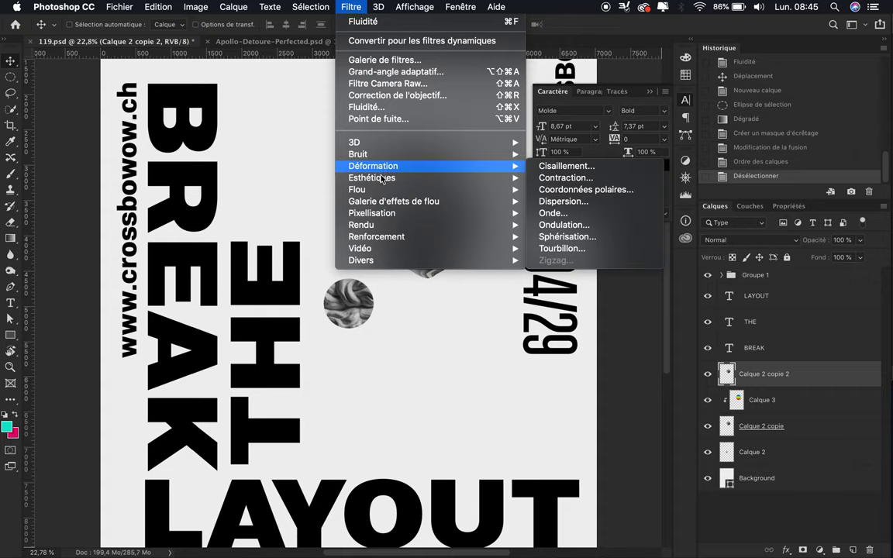
- Apply High Pass at 482,7 px to the blob copy and blend it as Incrustation
{"action": "left_click", "coordinate": [569, 296]}
{"action": "left_click_drag", "start_coordinate": [111, 197], "coordinate": [112, 193]}
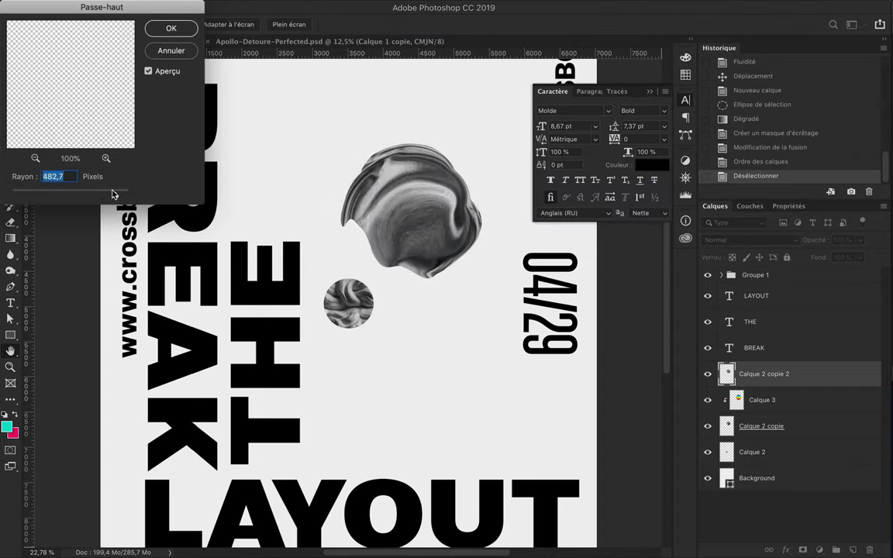
{"action": "left_click", "coordinate": [184, 28]}
{"action": "left_click", "coordinate": [745, 239]}
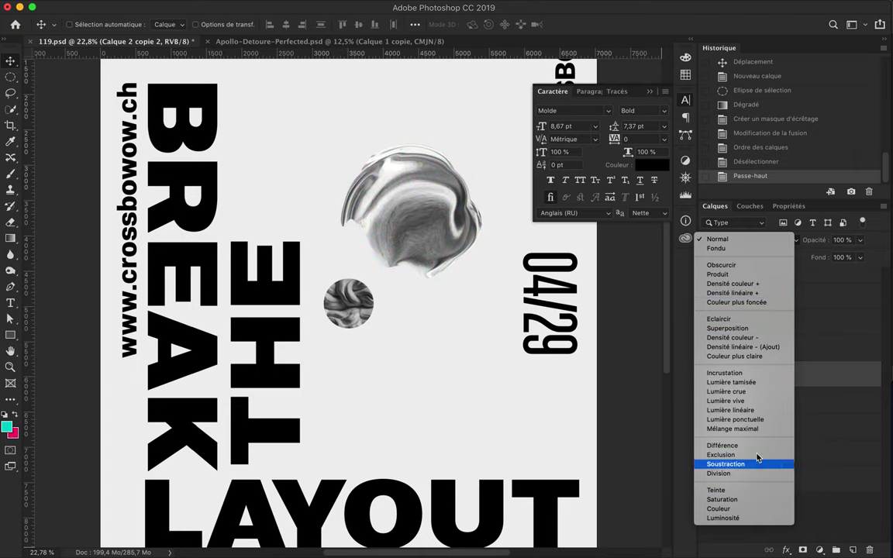
{"action": "left_click", "coordinate": [749, 375]}
- Darken the blob's left edge, lighten its lower left, and stamp visible layers into a new layer
{"action": "left_click", "coordinate": [349, 178]}
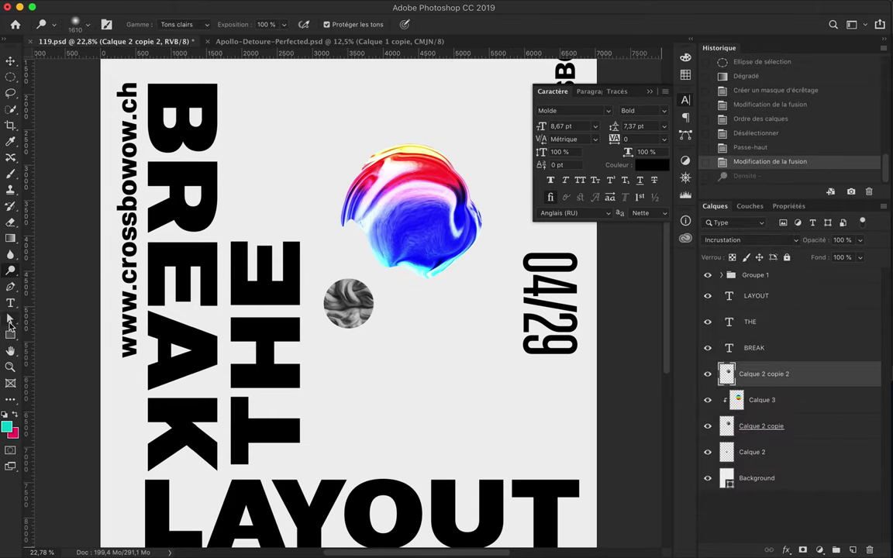
{"action": "left_click", "coordinate": [392, 233]}
{"action": "left_click", "coordinate": [376, 224]}
{"action": "left_click", "coordinate": [365, 221]}
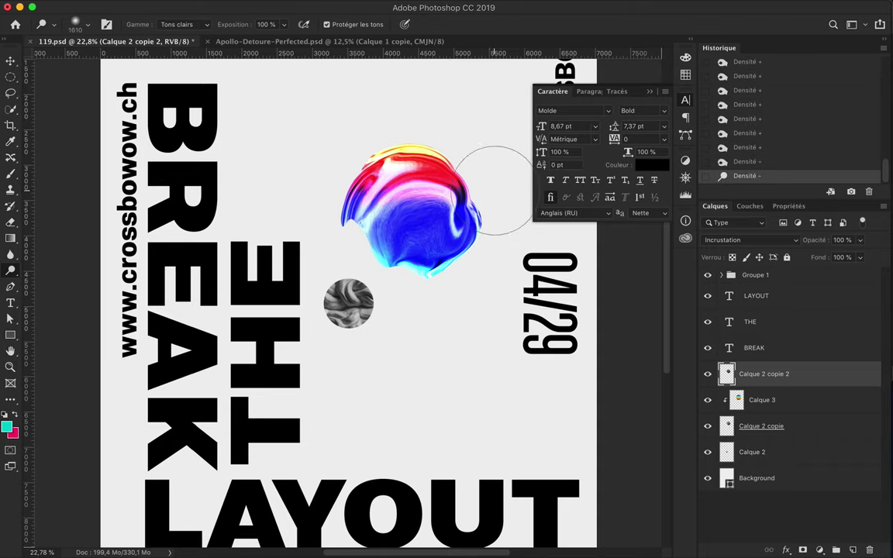
{"action": "key", "text": "v"}
{"action": "scroll", "coordinate": [486, 315], "scroll_direction": "down", "scroll_amount": 2}
{"action": "key", "text": "ctrl+alt+shift+e"}
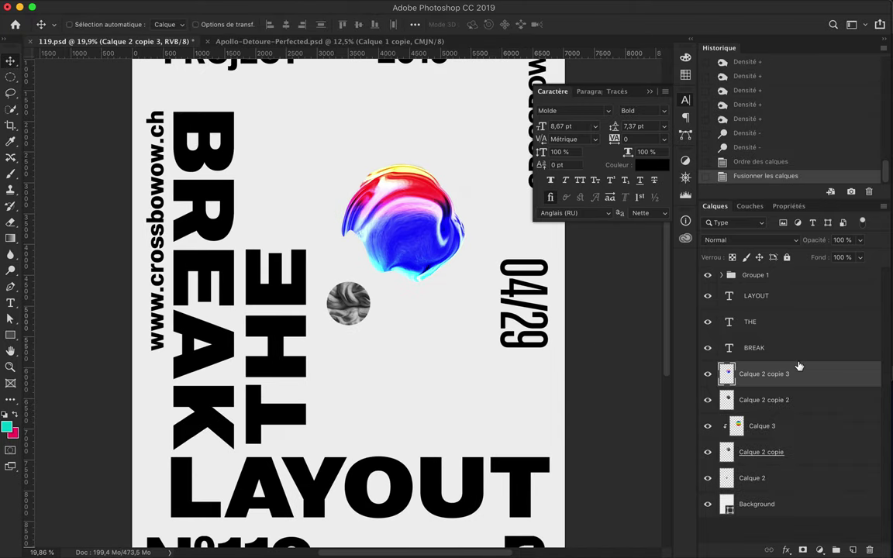
- Gaussian-blur the stamped copy and place it under the blob as a soft glow
{"action": "left_click", "coordinate": [352, 7]}
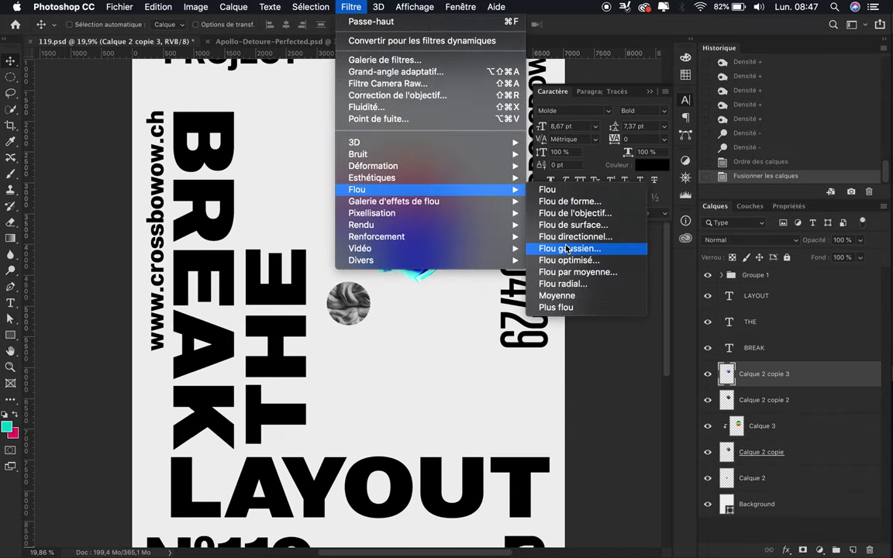
{"action": "mouse_move", "coordinate": [368, 189]}
{"action": "left_click", "coordinate": [566, 247]}
{"action": "left_click", "coordinate": [717, 124]}
{"action": "left_click_drag", "start_coordinate": [764, 374], "coordinate": [764, 465]}
{"action": "mouse_move", "coordinate": [413, 295]}
{"action": "left_mouse_down"}
{"action": "mouse_move", "coordinate": [422, 307]}
{"action": "mouse_move", "coordinate": [397, 315]}
{"action": "mouse_move", "coordinate": [462, 181]}
{"action": "left_mouse_up"}
- Group the four blob layers as Form 1 below 2019 and reposition it
{"action": "left_click", "coordinate": [764, 374], "text": "shift"}
{"action": "key", "text": "ctrl+g"}
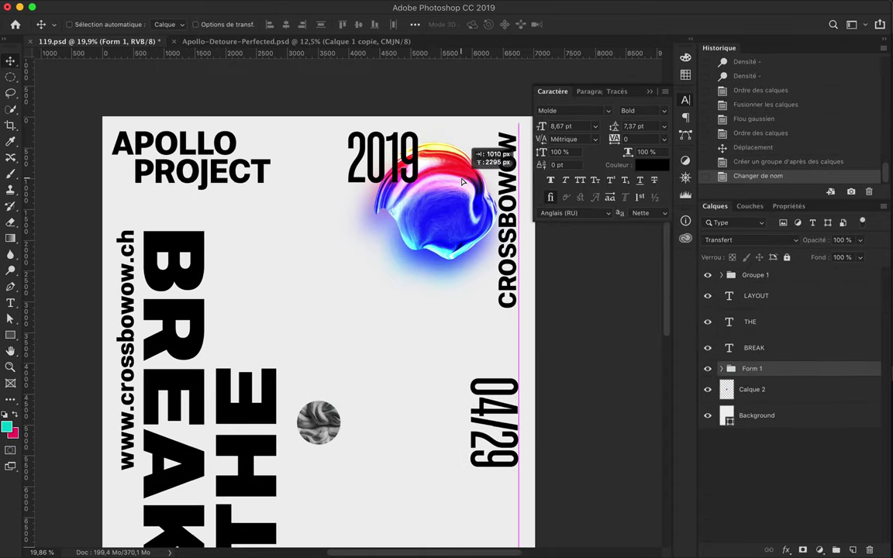
{"action": "left_click_drag", "start_coordinate": [774, 357], "coordinate": [778, 411]}
{"action": "left_click", "coordinate": [762, 379]}
{"action": "left_click_drag", "start_coordinate": [449, 242], "coordinate": [443, 210]}
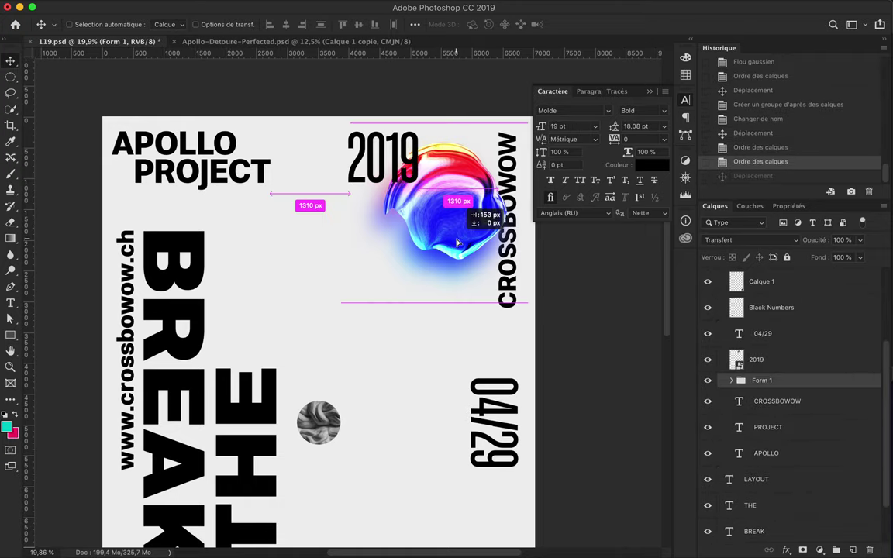
- Hide the duplicate circle layer and select the original circle layer
{"action": "scroll", "coordinate": [426, 295], "scroll_direction": "down", "scroll_amount": 3}
{"action": "left_click", "coordinate": [764, 396]}
{"action": "left_click", "coordinate": [707, 401]}
{"action": "left_click", "coordinate": [752, 374]}
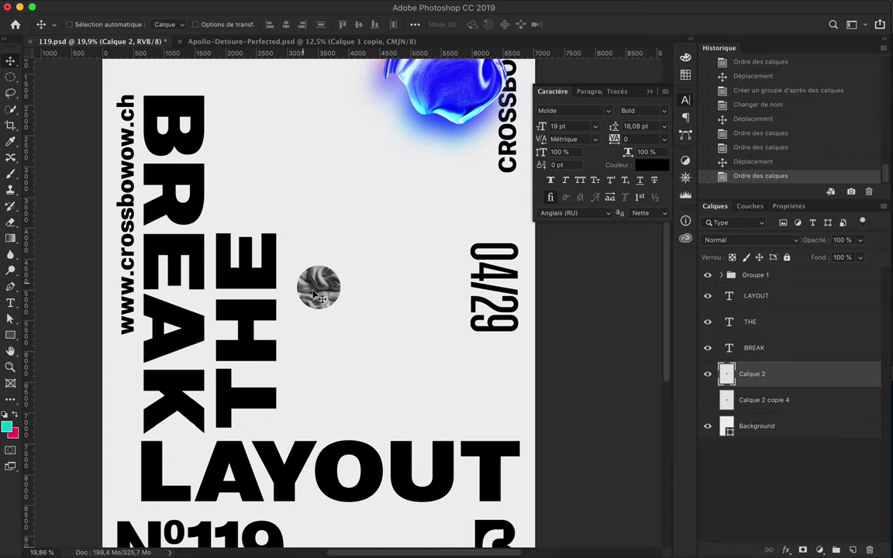
- Smear the small circle into swirling strokes with Liquify Forward Warp, reposition and duplicate it
{"action": "left_click_drag", "start_coordinate": [318, 287], "coordinate": [348, 287]}
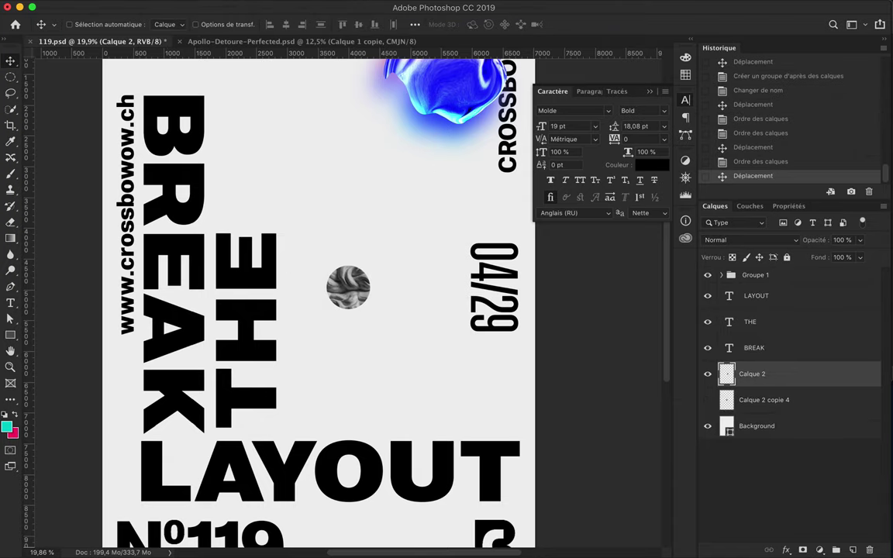
{"action": "key", "text": "ctrl+shift+x"}
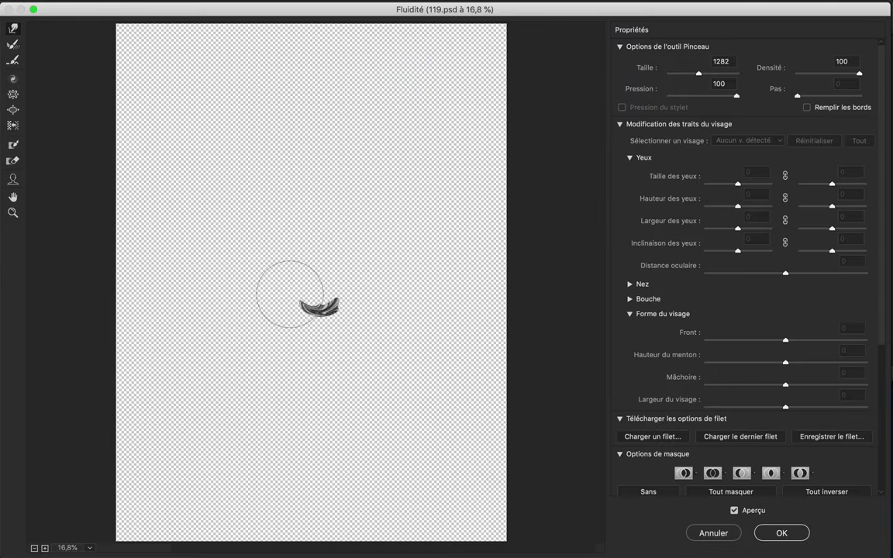
{"action": "left_click_drag", "start_coordinate": [314, 273], "coordinate": [310, 365]}
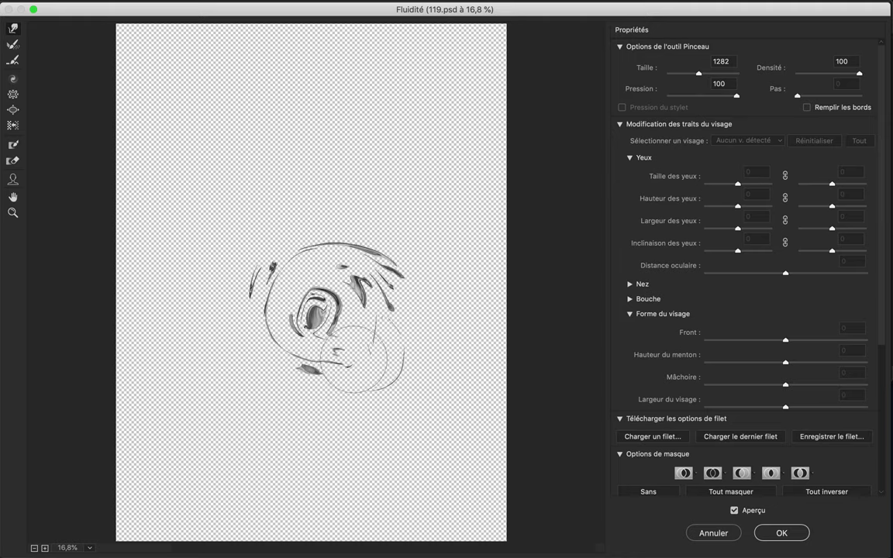
{"action": "key", "text": "Return"}
{"action": "left_click_drag", "start_coordinate": [333, 310], "coordinate": [368, 287]}
{"action": "left_click_drag", "start_coordinate": [789, 397], "coordinate": [781, 369]}
{"action": "left_click", "coordinate": [348, 7]}
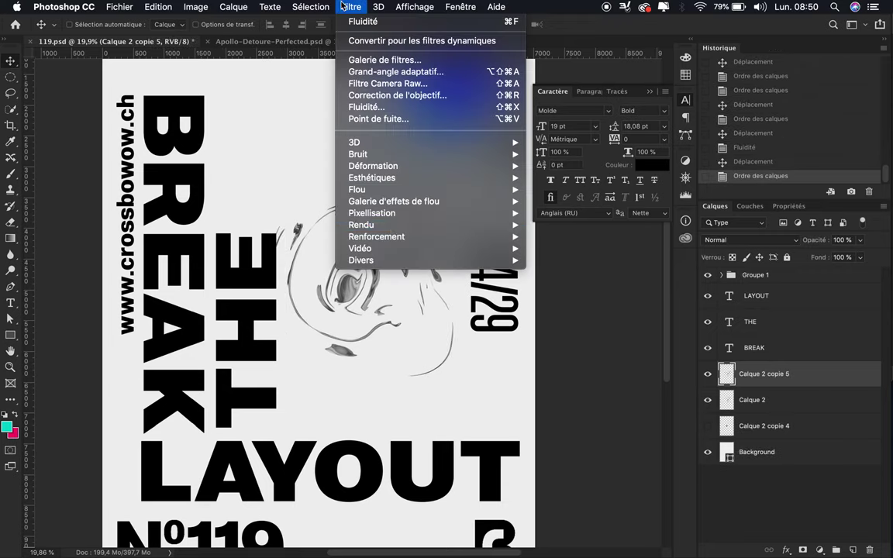
{"action": "left_click", "coordinate": [563, 295]}
- Apply High Pass and clip a new rainbow gradient layer to the swirl
{"action": "key", "text": "Return"}
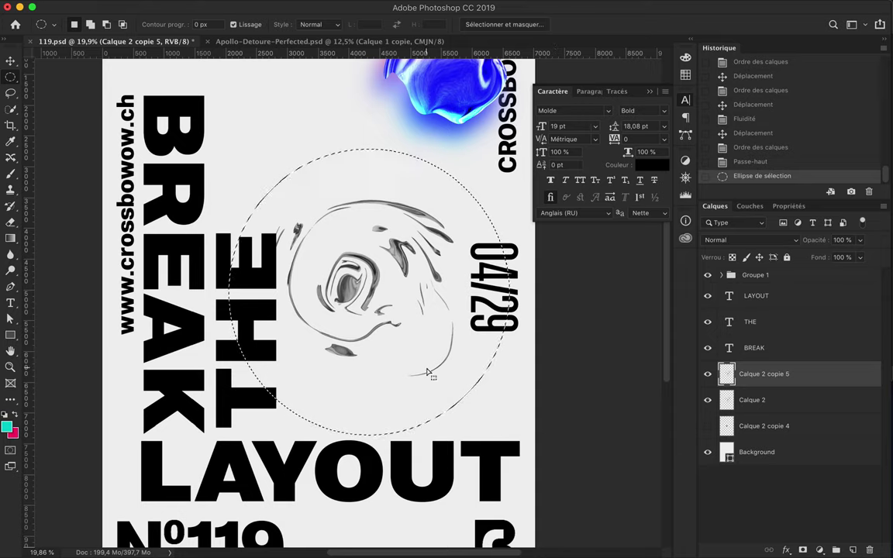
{"action": "key", "text": "g"}
{"action": "left_click", "coordinate": [852, 549]}
{"action": "left_click_drag", "start_coordinate": [373, 409], "coordinate": [374, 408]}
{"action": "left_click", "coordinate": [736, 386], "text": "alt"}
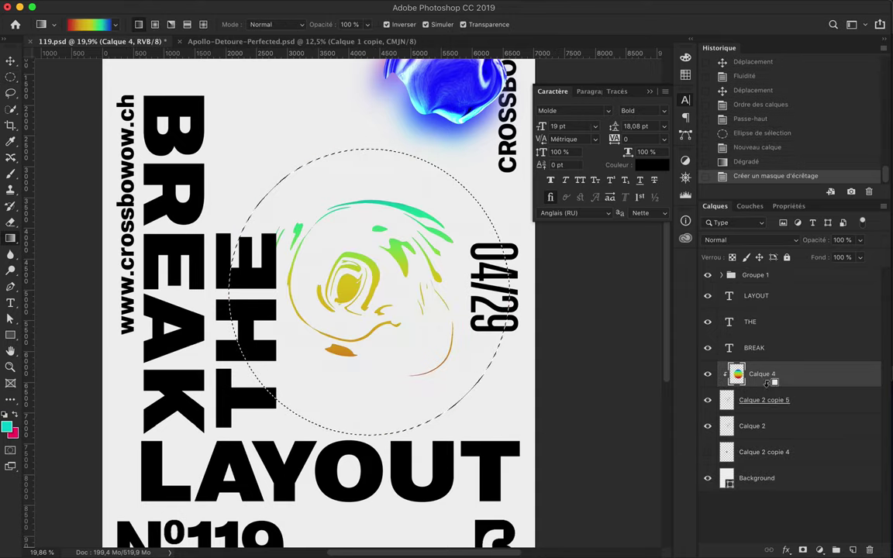
{"action": "left_click", "coordinate": [708, 432]}
{"action": "left_click_drag", "start_coordinate": [737, 374], "coordinate": [737, 411]}
{"action": "left_click", "coordinate": [707, 409], "text": "alt"}
- Change the gradient's blend mode from Incrustation to Division
{"action": "left_click", "coordinate": [744, 240]}
{"action": "left_click", "coordinate": [725, 373]}
{"action": "left_click", "coordinate": [745, 239]}
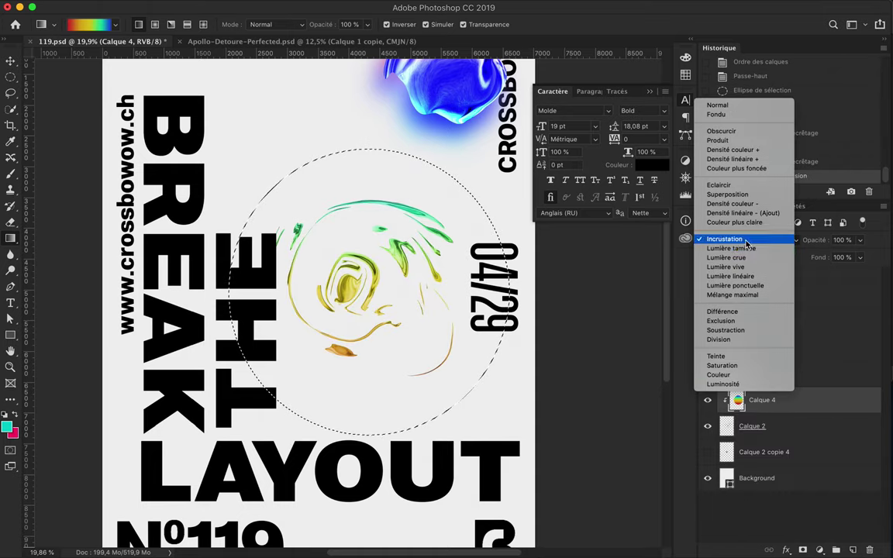
{"action": "left_click", "coordinate": [733, 339]}
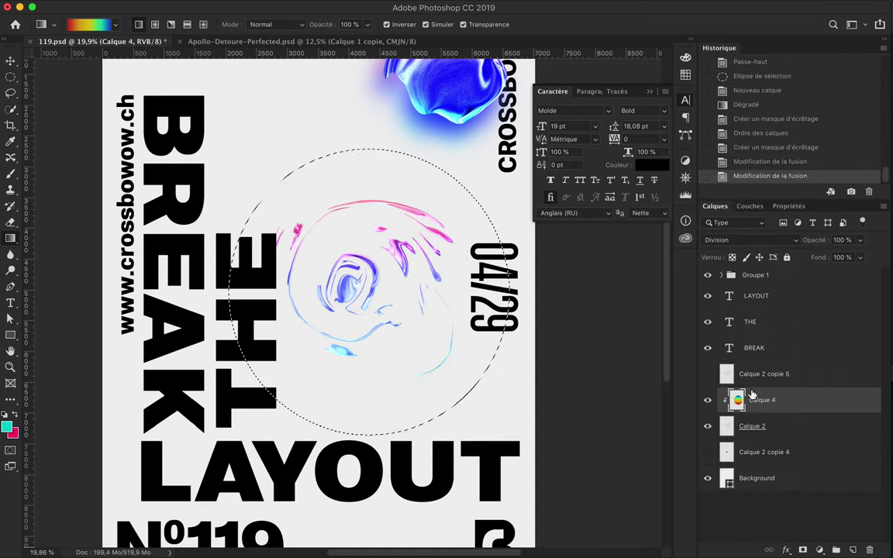
- Apply High Pass to the grey swirl copy, deselect, and blend it as Densité couleur +
{"action": "left_click", "coordinate": [761, 375]}
{"action": "left_click", "coordinate": [350, 6]}
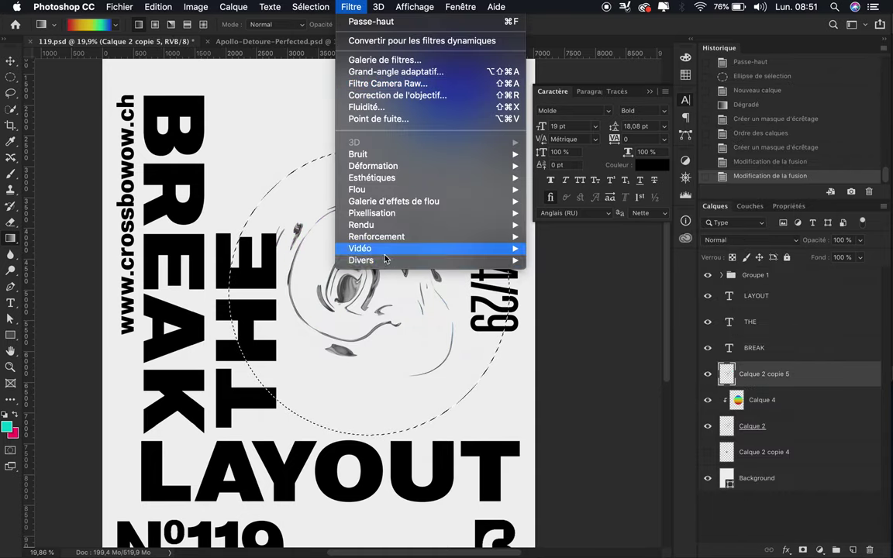
{"action": "left_click", "coordinate": [554, 304]}
{"action": "left_click", "coordinate": [159, 25]}
{"action": "key", "text": "ctrl+d"}
{"action": "key", "text": "v"}
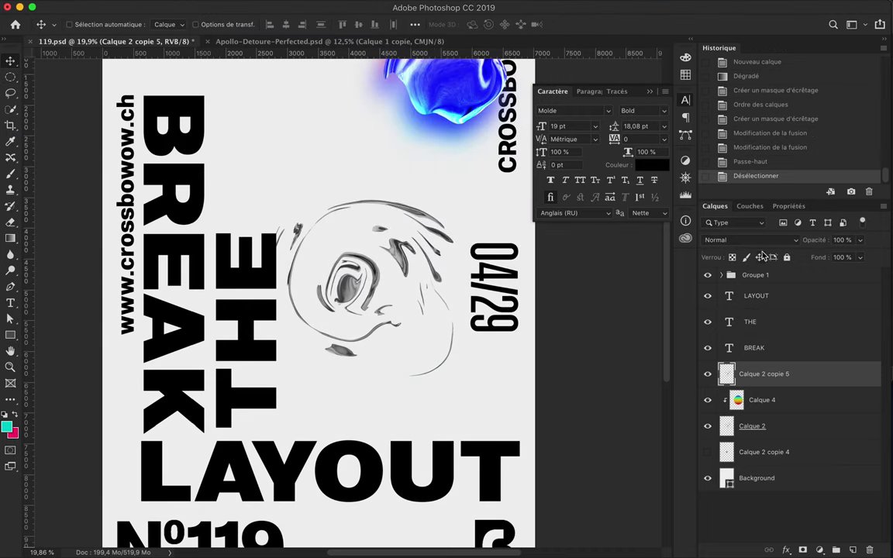
{"action": "left_click", "coordinate": [745, 239]}
{"action": "left_click", "coordinate": [733, 284]}
- Select the three swirl layers and group them
{"action": "scroll", "coordinate": [419, 304], "scroll_direction": "up", "scroll_amount": 5}
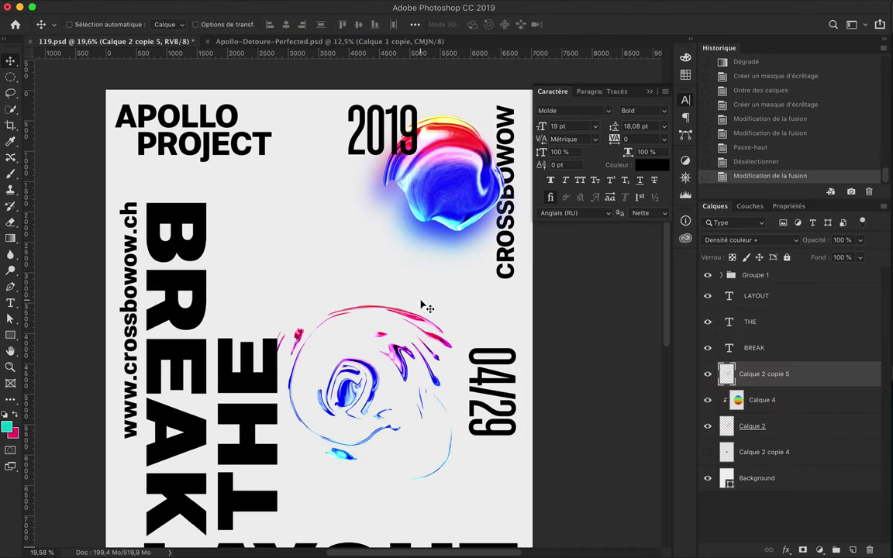
{"action": "left_click", "coordinate": [787, 433], "text": "shift"}
{"action": "left_click_drag", "start_coordinate": [786, 433], "coordinate": [838, 551]}
- Move the rainbow swirl group up beside 2019 and start Liquify on the hidden small circle
{"action": "mouse_move", "coordinate": [437, 367]}
{"action": "left_mouse_down"}
{"action": "mouse_move", "coordinate": [396, 326]}
{"action": "mouse_move", "coordinate": [438, 210]}
{"action": "mouse_move", "coordinate": [447, 220]}
{"action": "left_mouse_up"}
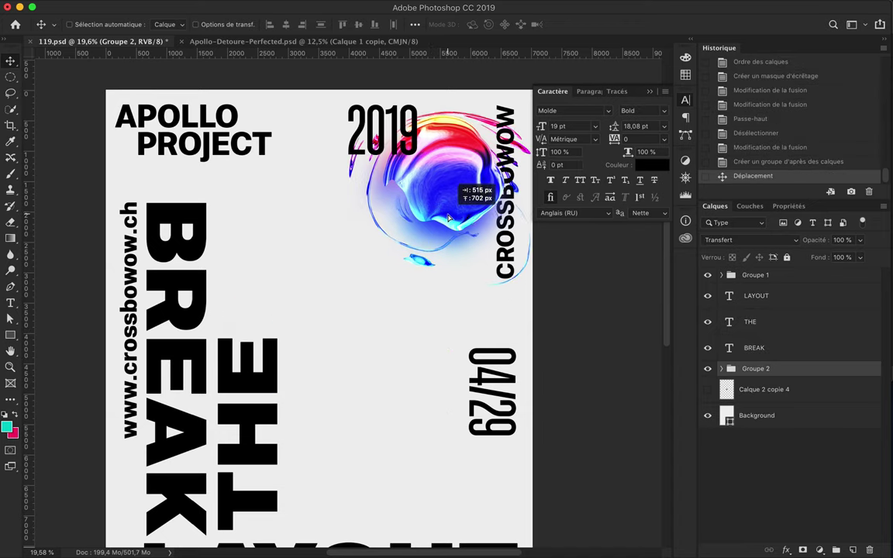
{"action": "left_click", "coordinate": [773, 390]}
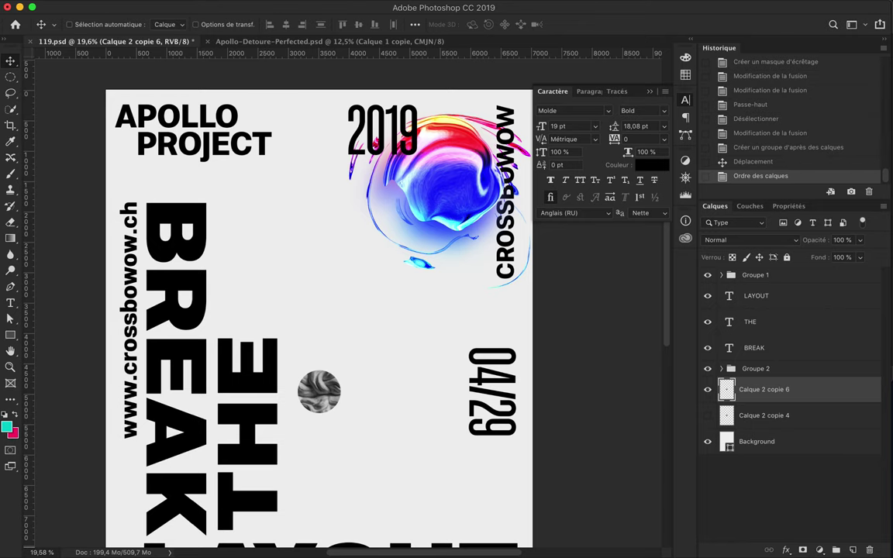
{"action": "key", "text": "super+shift+x"}
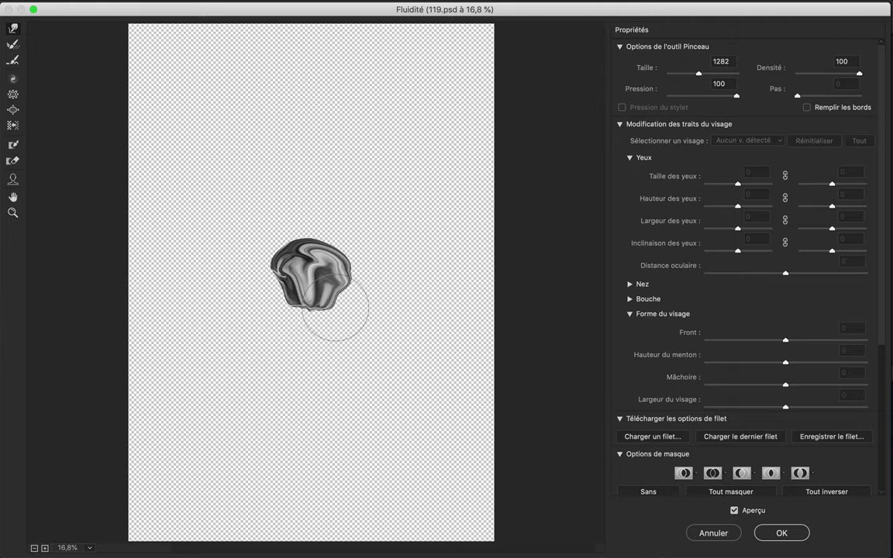
- Warp circle copy Calque 2 copie 6 into a grey chrome swirl ring with Forward Warp
{"action": "mouse_move", "coordinate": [330, 301]}
{"action": "left_mouse_down"}
{"action": "mouse_move", "coordinate": [318, 284]}
{"action": "mouse_move", "coordinate": [349, 269]}
{"action": "mouse_move", "coordinate": [279, 369]}
{"action": "mouse_move", "coordinate": [235, 244]}
{"action": "mouse_move", "coordinate": [229, 258]}
{"action": "mouse_move", "coordinate": [248, 294]}
{"action": "mouse_move", "coordinate": [260, 255]}
{"action": "left_mouse_up"}
{"action": "left_click", "coordinate": [782, 533]}
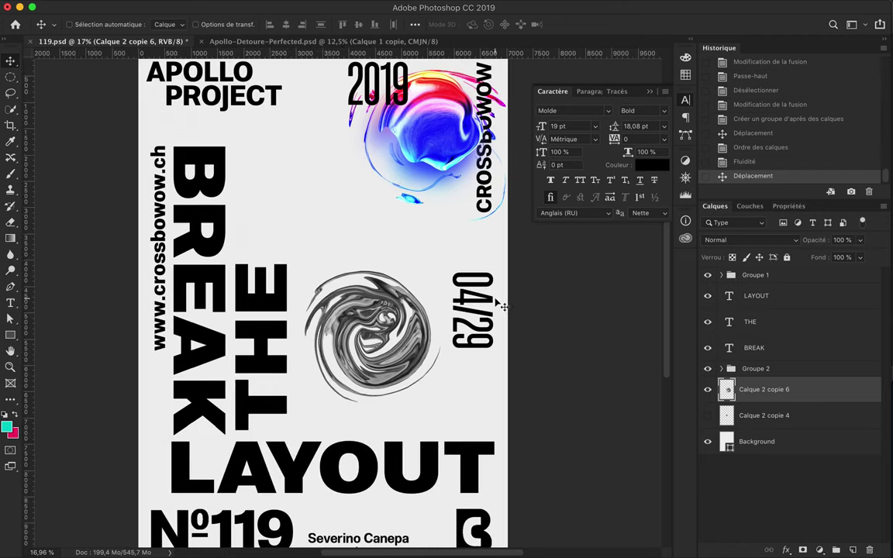
- Add a rainbow gradient layer clipped to the grey swirl in Division blend mode
{"action": "key", "text": "ctrl+shift+alt+n"}
{"action": "key", "text": "g"}
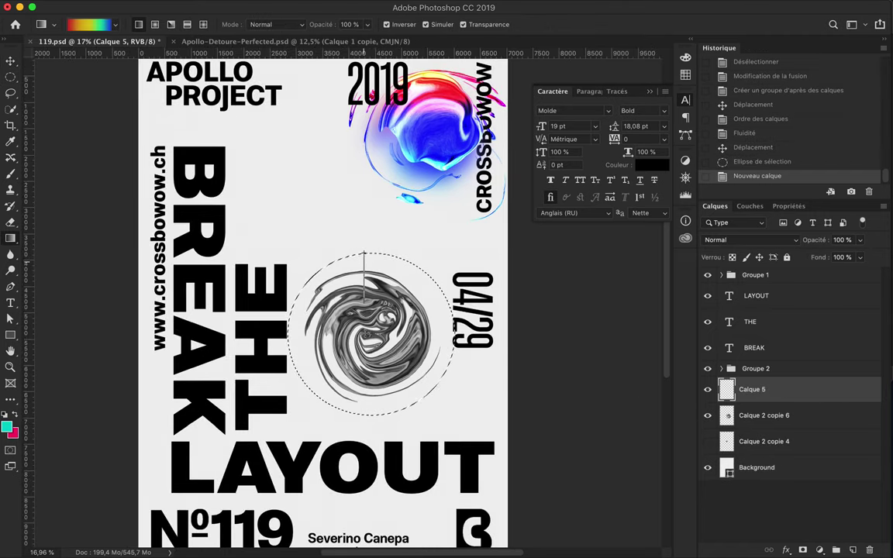
{"action": "left_click_drag", "start_coordinate": [370, 407], "coordinate": [371, 256]}
{"action": "left_click", "coordinate": [746, 239]}
{"action": "left_click", "coordinate": [721, 473]}
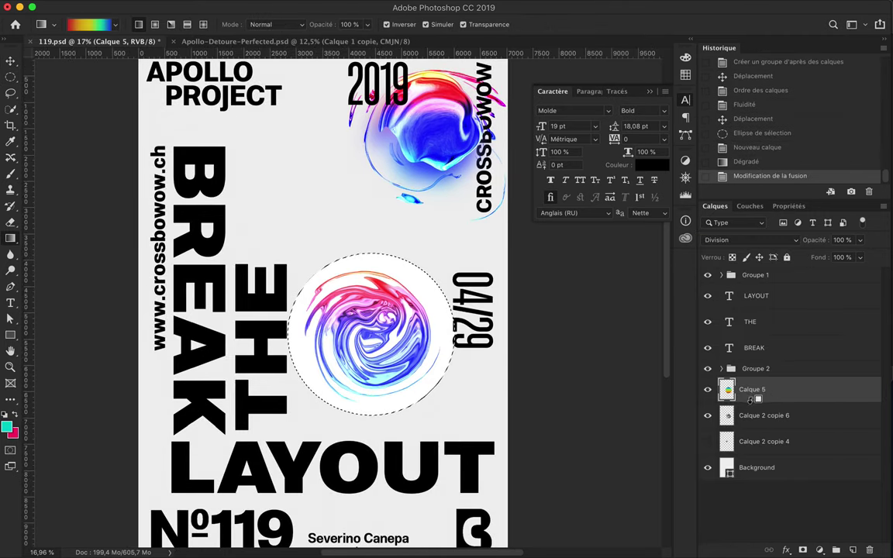
{"action": "key", "text": "ctrl+alt+g"}
{"action": "key", "text": "m"}
{"action": "key", "text": "ctrl+d"}
- Duplicate the grey swirl above the gradient, apply High Pass, and set it to Lumière crue
{"action": "left_click", "coordinate": [814, 417]}
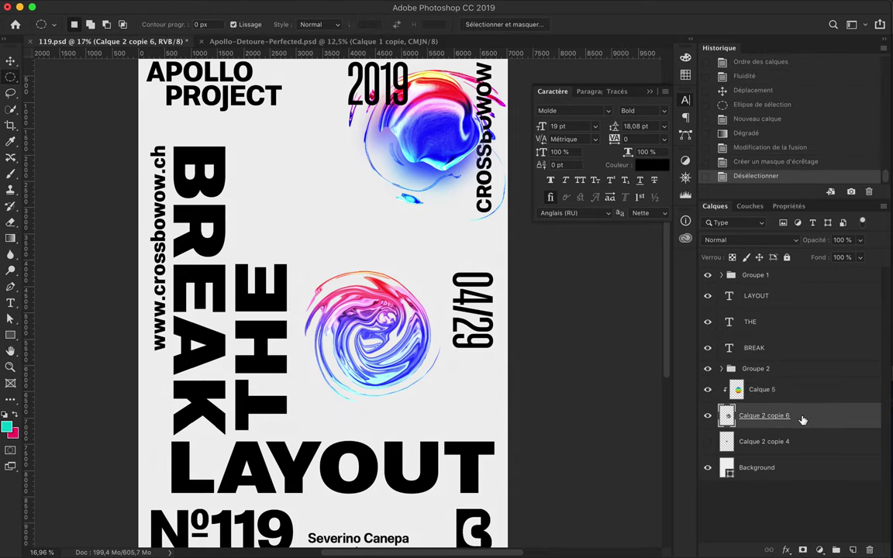
{"action": "key", "text": "ctrl+j"}
{"action": "key", "text": "ctrl+bracketright"}
{"action": "key", "text": "ctrl+shift+u"}
{"action": "left_click", "coordinate": [434, 8]}
{"action": "left_click", "coordinate": [535, 293]}
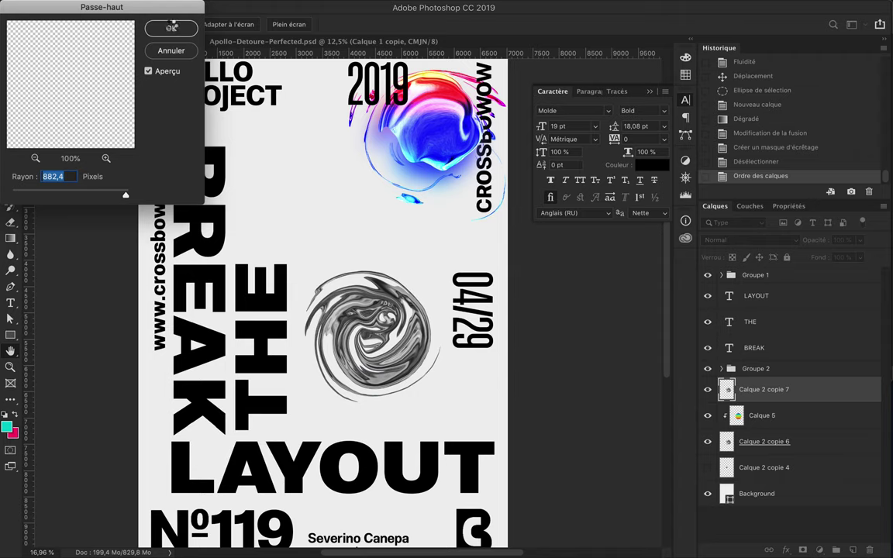
{"action": "left_click", "coordinate": [172, 28]}
{"action": "left_click", "coordinate": [737, 239]}
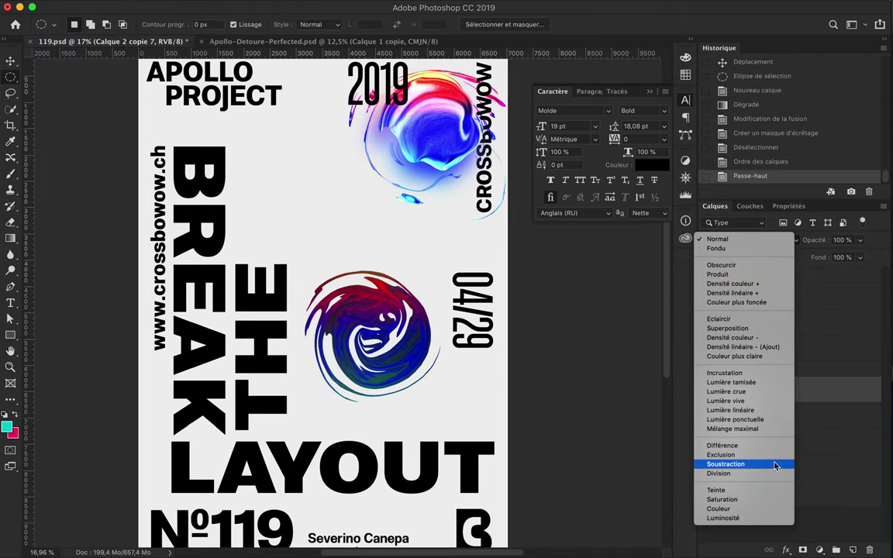
{"action": "left_click", "coordinate": [760, 394]}
- Stack the swirl layers above THE and move the swirl down over THE and LAYOUT
{"action": "key", "text": "v"}
{"action": "left_click_drag", "start_coordinate": [373, 334], "coordinate": [419, 376]}
{"action": "key", "text": "ctrl+z"}
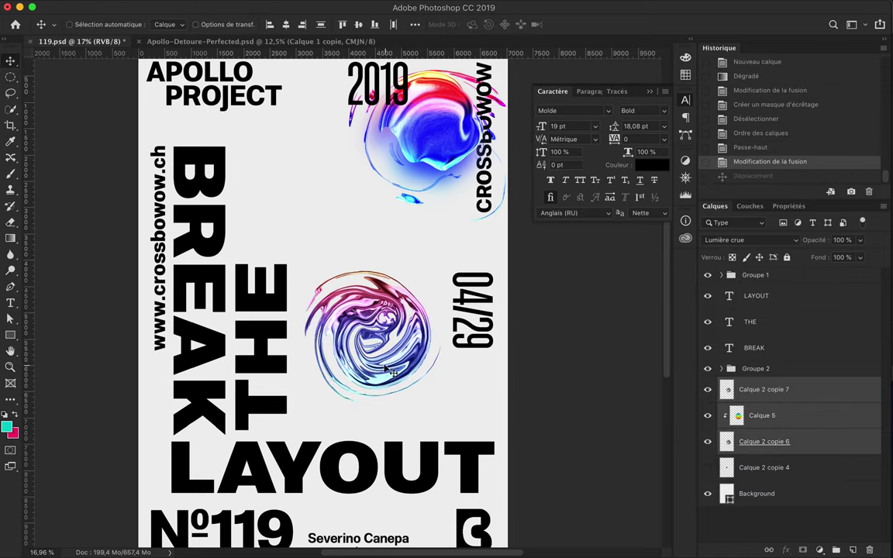
{"action": "key", "text": "ctrl+shift+z"}
{"action": "left_click_drag", "start_coordinate": [764, 389], "coordinate": [787, 313]}
{"action": "left_click_drag", "start_coordinate": [384, 402], "coordinate": [308, 385]}
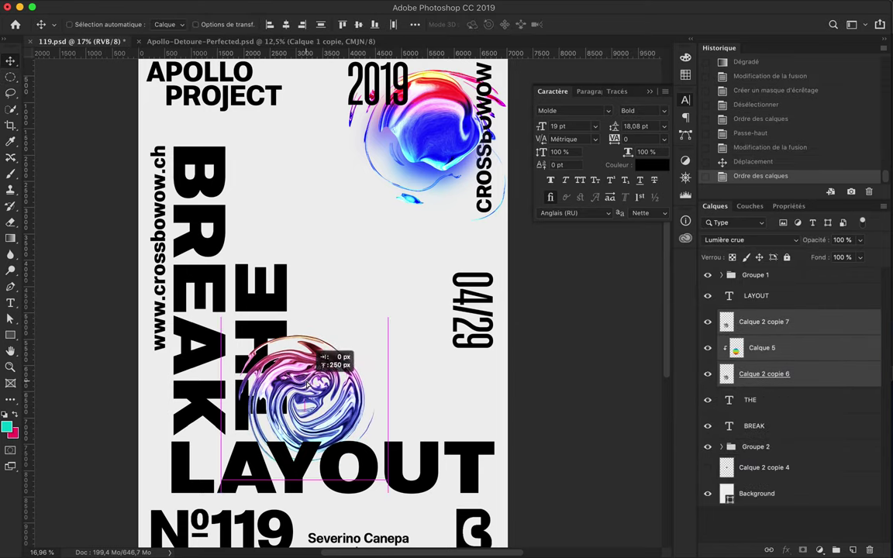
{"action": "scroll", "coordinate": [299, 543], "scroll_direction": "up", "scroll_amount": 5}
{"action": "left_click", "coordinate": [764, 322]}
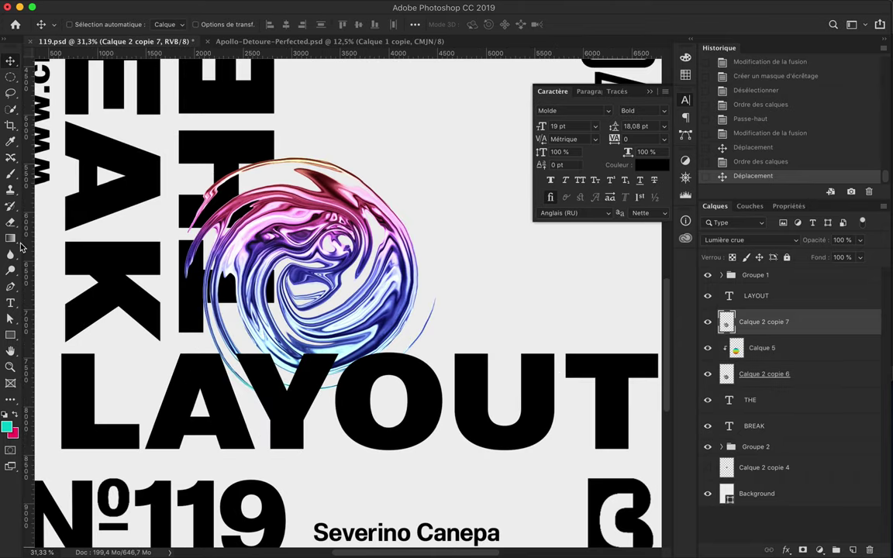
- Dodge the highlights on the chrome swirl's upper-left area
{"action": "left_click", "coordinate": [11, 269]}
{"action": "left_click", "coordinate": [58, 241]}
{"action": "left_click_drag", "start_coordinate": [225, 206], "coordinate": [241, 197]}
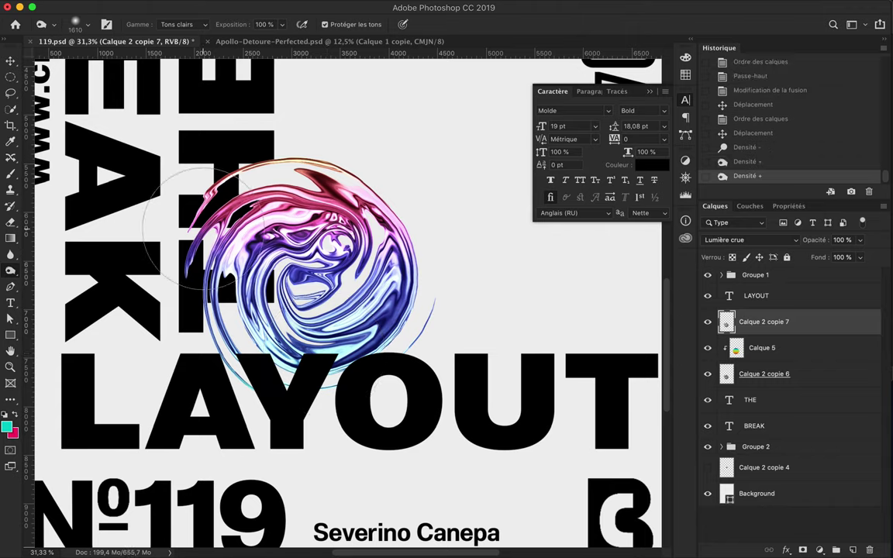
- Group the swirl layers as Groupe 3, raise the small circle copy, and open Liquify on it
{"action": "key", "text": "v"}
{"action": "scroll", "coordinate": [458, 295], "scroll_direction": "down", "scroll_amount": 3}
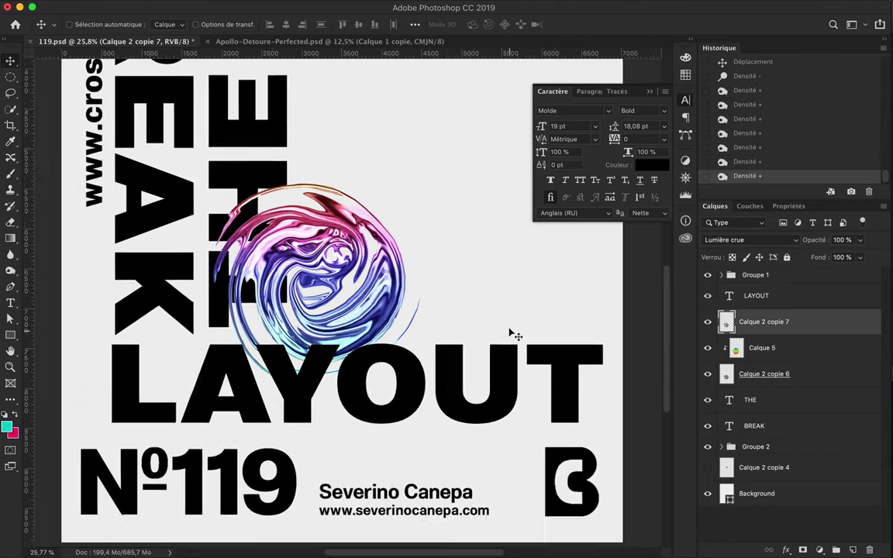
{"action": "left_click", "coordinate": [788, 374], "text": "shift"}
{"action": "key", "text": "ctrl+g"}
{"action": "left_click_drag", "start_coordinate": [789, 406], "coordinate": [788, 401]}
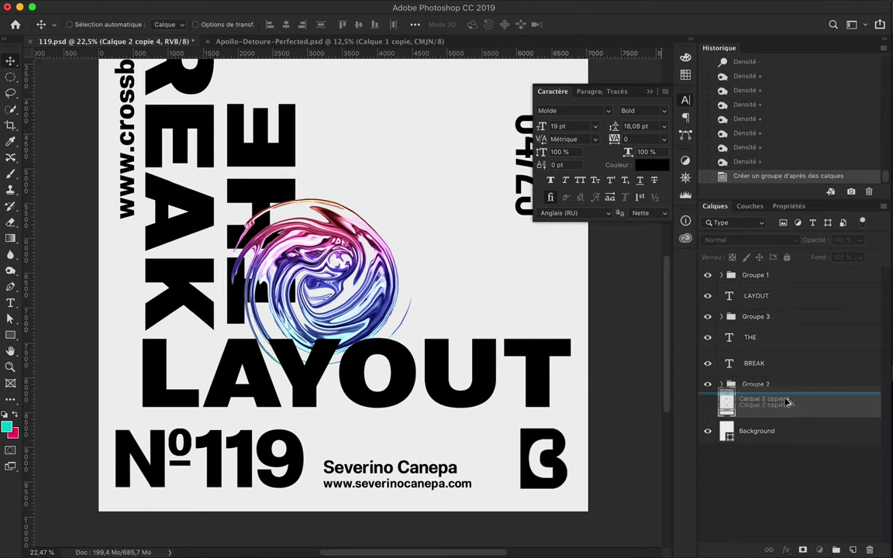
{"action": "scroll", "coordinate": [425, 157], "scroll_direction": "up", "scroll_amount": 1}
{"action": "left_click", "coordinate": [355, 6]}
{"action": "left_click", "coordinate": [364, 109]}
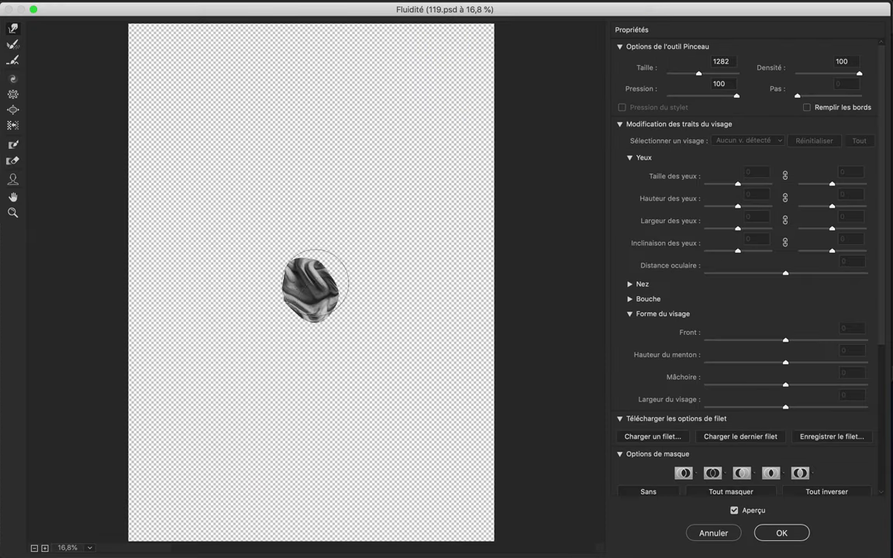
- Liquify the circle copy into a round swirl and raise it above the other swirls
{"action": "left_click_drag", "start_coordinate": [322, 281], "coordinate": [344, 300]}
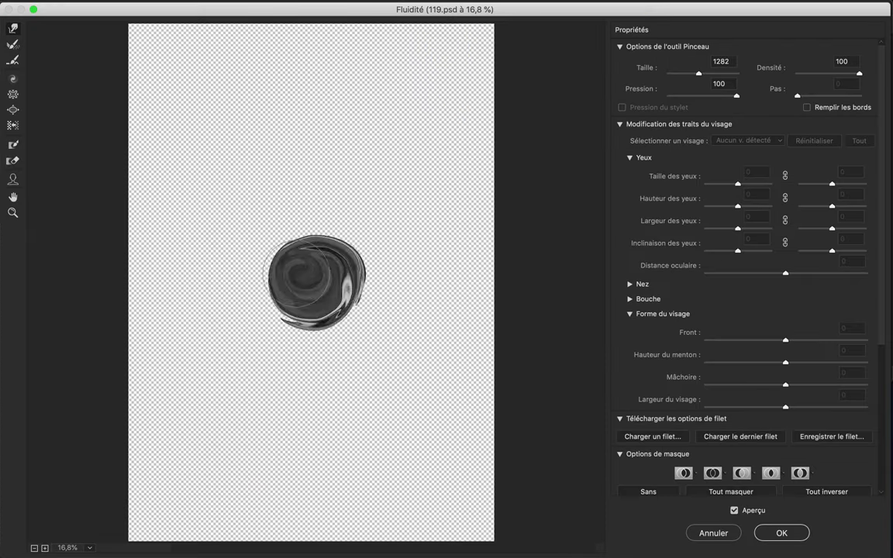
{"action": "left_click", "coordinate": [781, 532]}
{"action": "mouse_move", "coordinate": [764, 413]}
{"action": "left_mouse_down"}
{"action": "mouse_move", "coordinate": [783, 386]}
{"action": "mouse_move", "coordinate": [775, 314]}
{"action": "left_mouse_up"}
{"action": "left_click_drag", "start_coordinate": [498, 341], "coordinate": [508, 325]}
- Add a rainbow gradient layer clipped to the grey blob, blended with Division
{"action": "left_click_drag", "start_coordinate": [545, 427], "coordinate": [545, 427]}
{"action": "key", "text": "ctrl+shift+alt+n"}
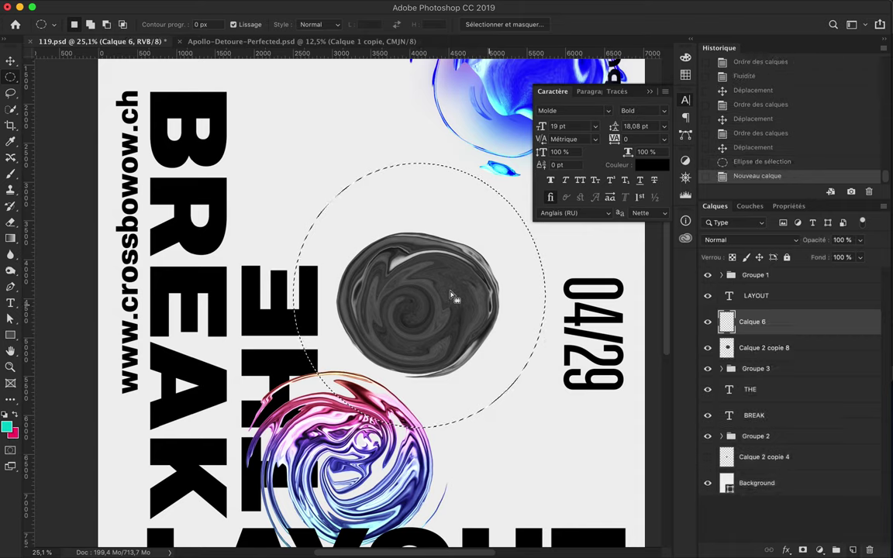
{"action": "key", "text": "g"}
{"action": "left_click_drag", "start_coordinate": [419, 206], "coordinate": [418, 388]}
{"action": "left_click", "coordinate": [747, 334], "text": "alt"}
{"action": "left_click", "coordinate": [744, 240]}
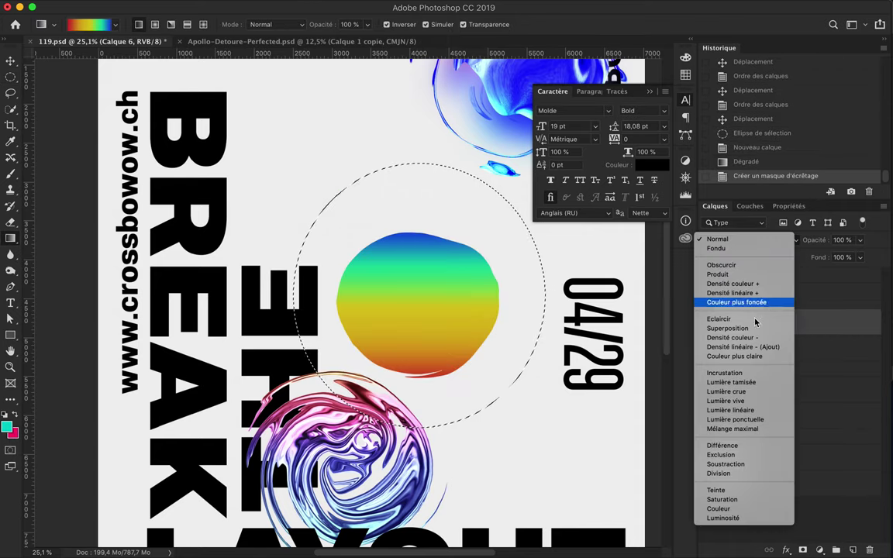
{"action": "left_click", "coordinate": [744, 473]}
- Soften the gradient with a large-radius Gaussian Blur, keep Division blending, and deselect
{"action": "left_click", "coordinate": [566, 248]}
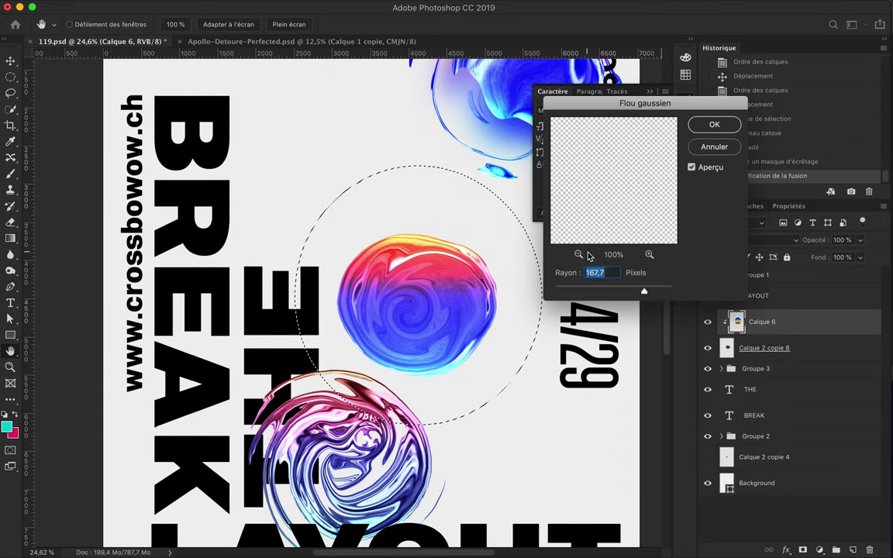
{"action": "left_click_drag", "start_coordinate": [644, 291], "coordinate": [628, 293]}
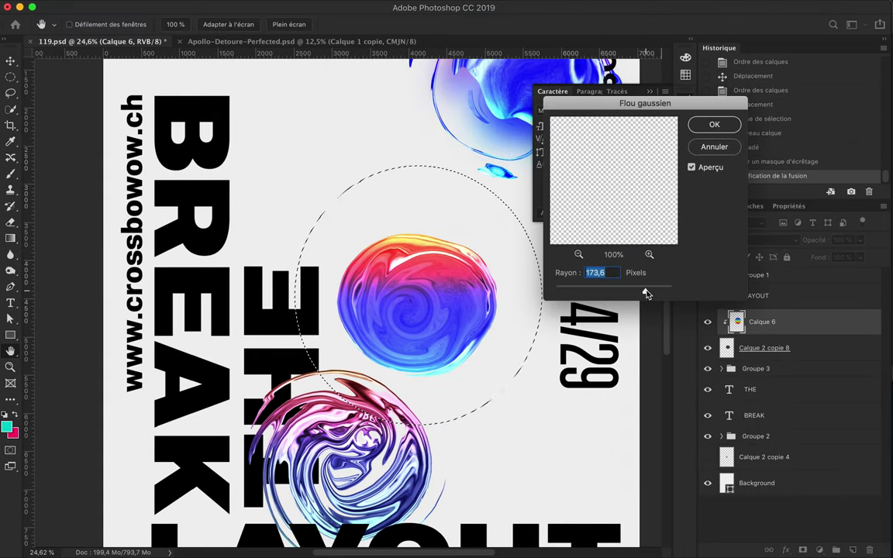
{"action": "key", "text": "Return"}
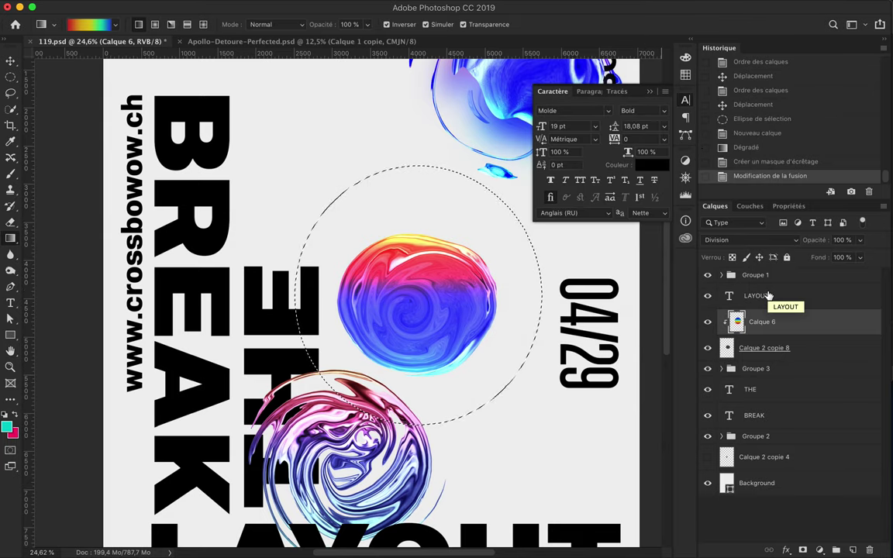
{"action": "scroll", "coordinate": [656, 295], "scroll_direction": "down", "scroll_amount": 2}
{"action": "left_click", "coordinate": [750, 239]}
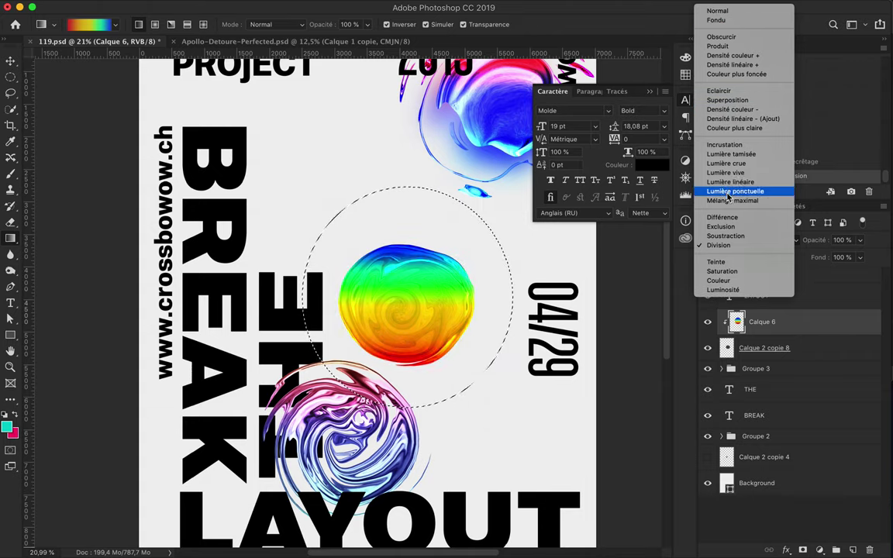
{"action": "left_click", "coordinate": [726, 245]}
{"action": "key", "text": "ctrl+d"}
{"action": "left_click", "coordinate": [800, 355]}
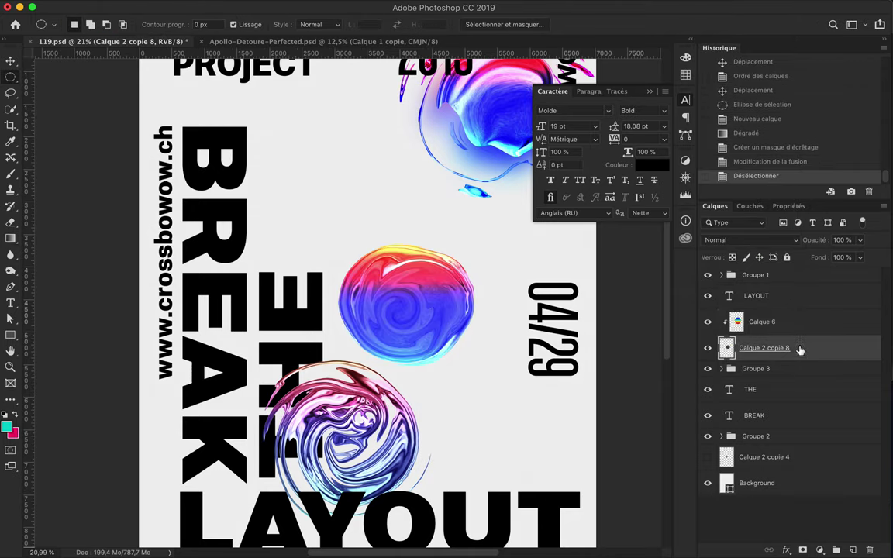
- Apply High Pass to the ball copy and blend it with Densité couleur -
{"action": "left_click", "coordinate": [352, 8]}
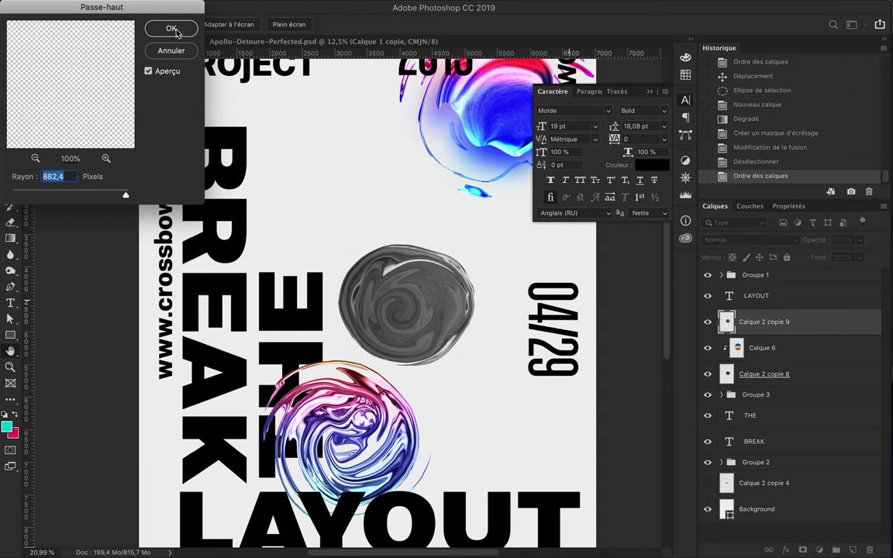
{"action": "left_click", "coordinate": [172, 28]}
{"action": "left_click", "coordinate": [737, 240]}
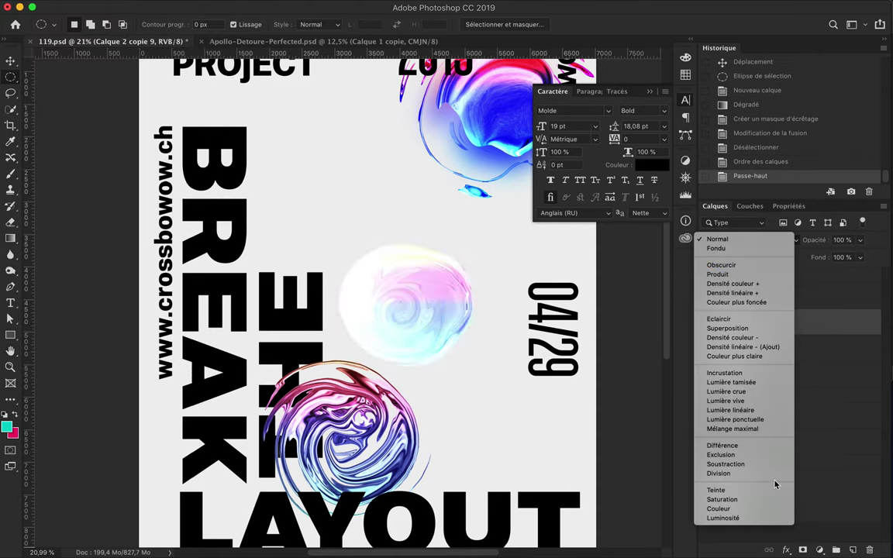
{"action": "left_click", "coordinate": [729, 338]}
- Move the middle ball down onto the lower swirl
{"action": "scroll", "coordinate": [572, 329], "scroll_direction": "up", "scroll_amount": 3}
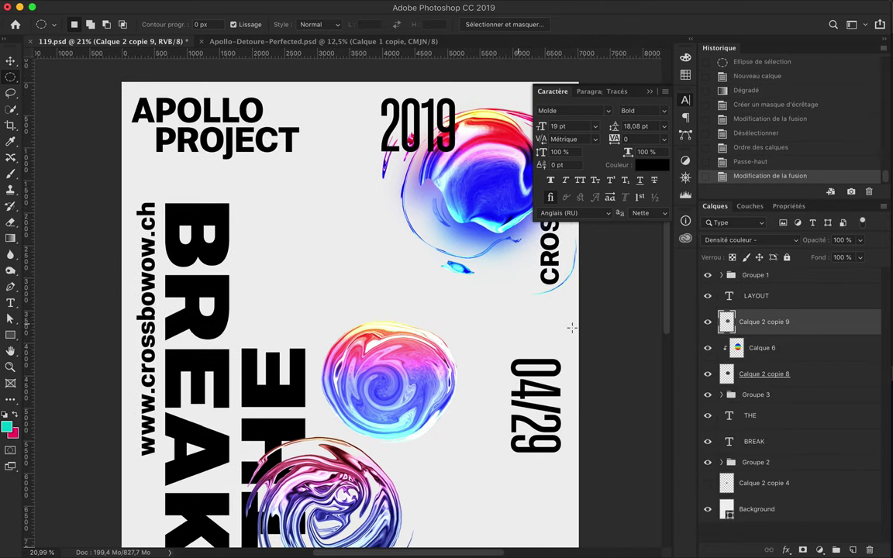
{"action": "key", "text": "v"}
{"action": "left_click_drag", "start_coordinate": [411, 415], "coordinate": [325, 492]}
{"action": "scroll", "coordinate": [339, 478], "scroll_direction": "down", "scroll_amount": 1}
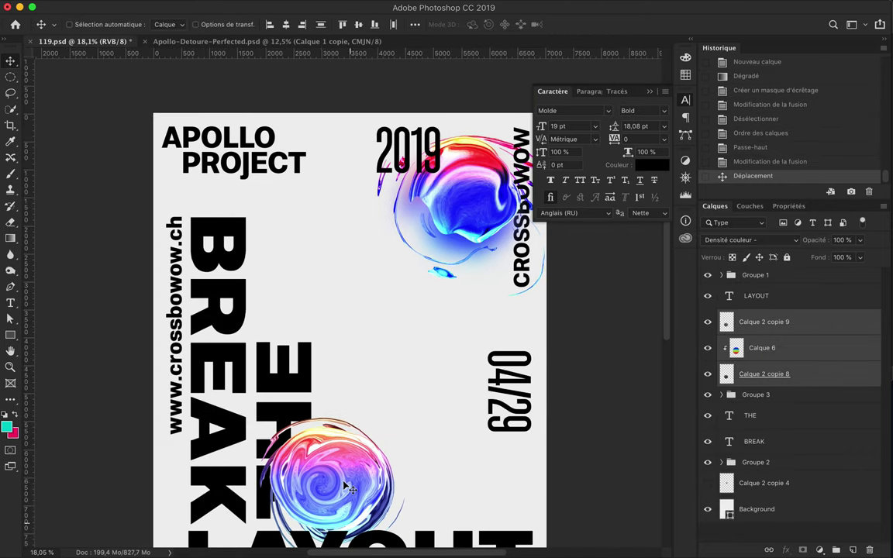
- Duplicate the ball beneath itself as a Gaussian-blurred glow and align the lower swirl under it
{"action": "left_click_drag", "start_coordinate": [787, 337], "coordinate": [787, 388]}
{"action": "left_click", "coordinate": [355, 8]}
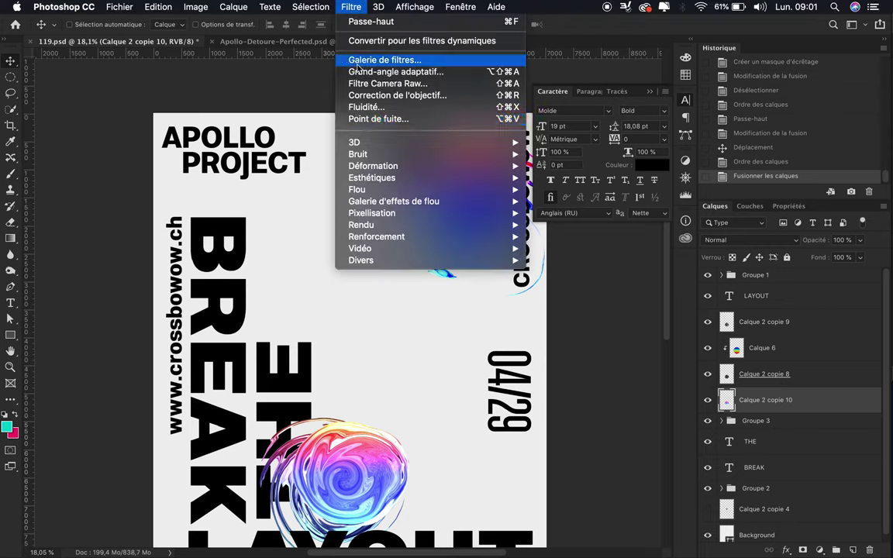
{"action": "left_click", "coordinate": [568, 241]}
{"action": "left_click", "coordinate": [714, 124]}
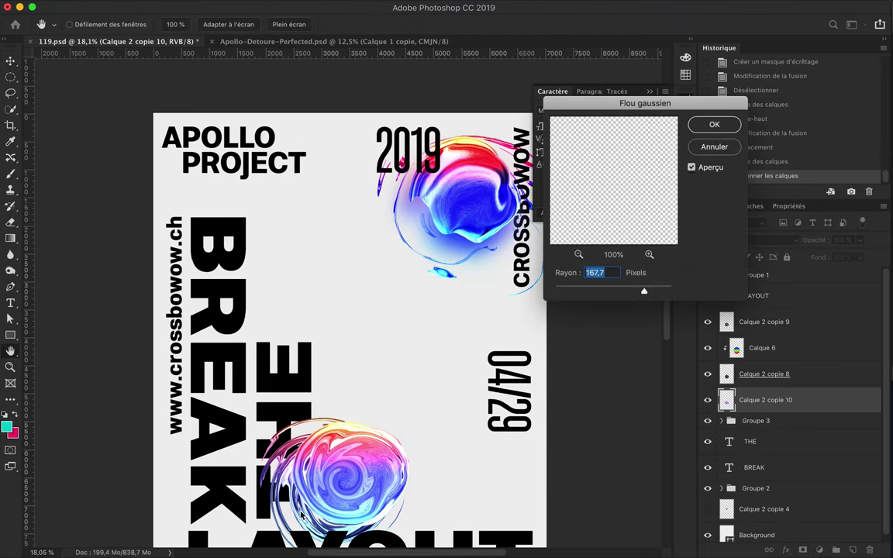
{"action": "mouse_move", "coordinate": [301, 512]}
{"action": "left_mouse_down"}
{"action": "mouse_move", "coordinate": [333, 496]}
{"action": "mouse_move", "coordinate": [347, 510]}
{"action": "mouse_move", "coordinate": [340, 508]}
{"action": "left_mouse_up"}
{"action": "scroll", "coordinate": [430, 452], "scroll_direction": "down", "scroll_amount": 5}
{"action": "scroll", "coordinate": [431, 452], "scroll_direction": "up", "scroll_amount": 5}
{"action": "left_click", "coordinate": [764, 322]}
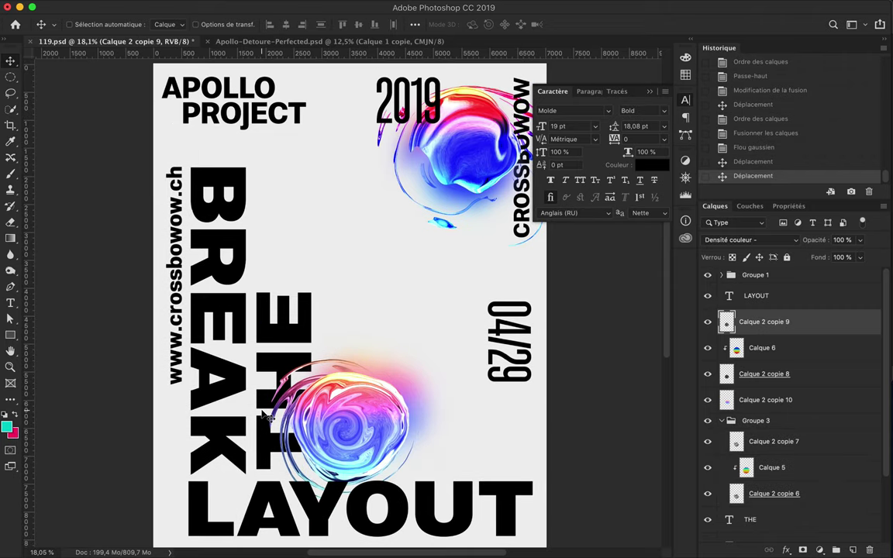
- Dodge several spots on the lower swirl to brighten its highlights
{"action": "key", "text": "o"}
{"action": "left_click_drag", "start_coordinate": [271, 411], "coordinate": [342, 423]}
{"action": "left_click", "coordinate": [341, 419]}
{"action": "left_click", "coordinate": [345, 420]}
{"action": "left_click", "coordinate": [349, 422]}
{"action": "left_click", "coordinate": [341, 419]}
{"action": "left_click", "coordinate": [310, 387]}
- Dodge the lower ball's midtones, then set the Dodge range back to Highlights
{"action": "left_click", "coordinate": [182, 24]}
{"action": "left_click", "coordinate": [175, 45]}
{"action": "left_click_drag", "start_coordinate": [310, 388], "coordinate": [349, 411]}
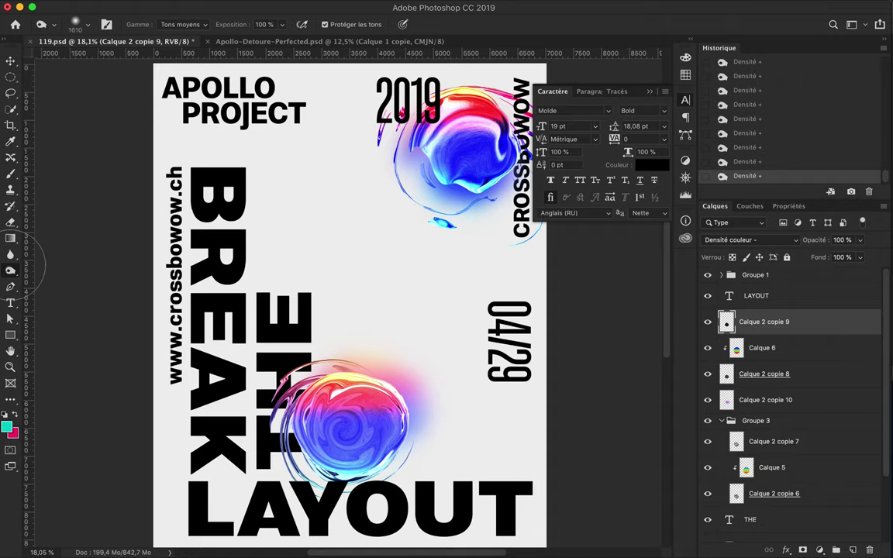
{"action": "left_click", "coordinate": [180, 25]}
{"action": "left_click", "coordinate": [179, 37]}
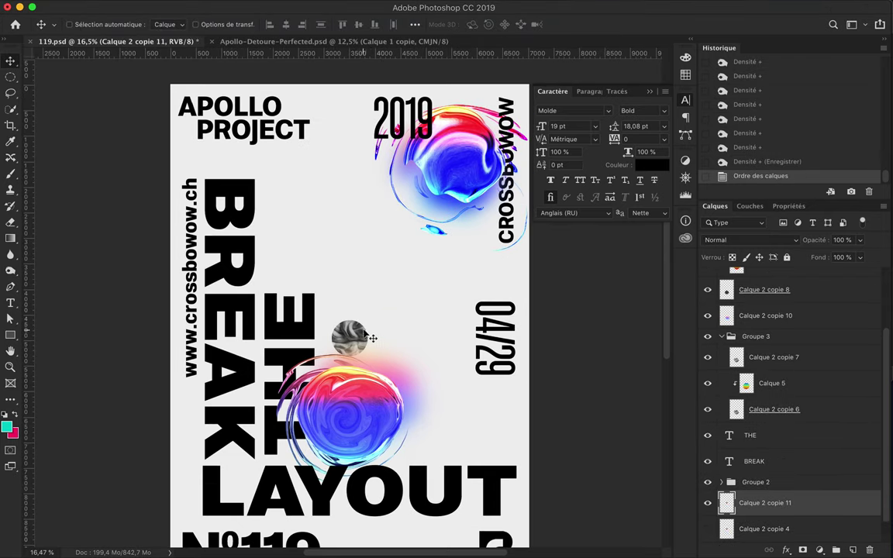
- Smear the small grey blob into a long wavy Liquify stream and duplicate the layer
{"action": "left_click", "coordinate": [353, 7]}
{"action": "left_click", "coordinate": [365, 118]}
{"action": "mouse_move", "coordinate": [339, 275]}
{"action": "left_mouse_down"}
{"action": "mouse_move", "coordinate": [311, 299]}
{"action": "mouse_move", "coordinate": [356, 194]}
{"action": "mouse_move", "coordinate": [326, 295]}
{"action": "mouse_move", "coordinate": [269, 209]}
{"action": "mouse_move", "coordinate": [201, 256]}
{"action": "mouse_move", "coordinate": [341, 232]}
{"action": "mouse_move", "coordinate": [279, 178]}
{"action": "mouse_move", "coordinate": [233, 372]}
{"action": "mouse_move", "coordinate": [364, 139]}
{"action": "mouse_move", "coordinate": [354, 351]}
{"action": "mouse_move", "coordinate": [395, 178]}
{"action": "mouse_move", "coordinate": [462, 70]}
{"action": "mouse_move", "coordinate": [409, 91]}
{"action": "mouse_move", "coordinate": [236, 443]}
{"action": "left_mouse_up"}
{"action": "key", "text": "Return"}
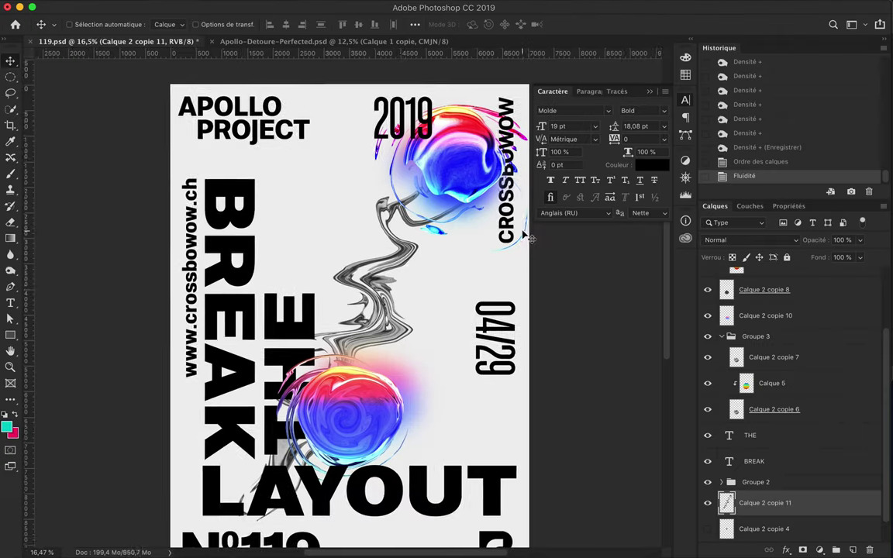
{"action": "left_click_drag", "start_coordinate": [818, 442], "coordinate": [734, 476]}
{"action": "key", "text": "ctrl+alt+shift+n"}
- Clip a rainbow gradient to the stream copy and apply High Pass
{"action": "key", "text": "g"}
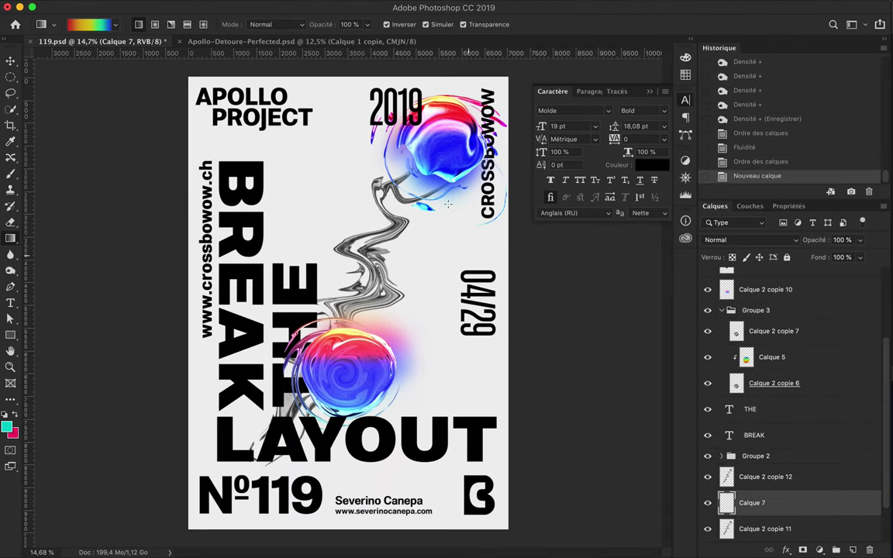
{"action": "left_click_drag", "start_coordinate": [329, 469], "coordinate": [329, 469]}
{"action": "left_click", "coordinate": [721, 490], "text": "alt"}
{"action": "left_click", "coordinate": [765, 477]}
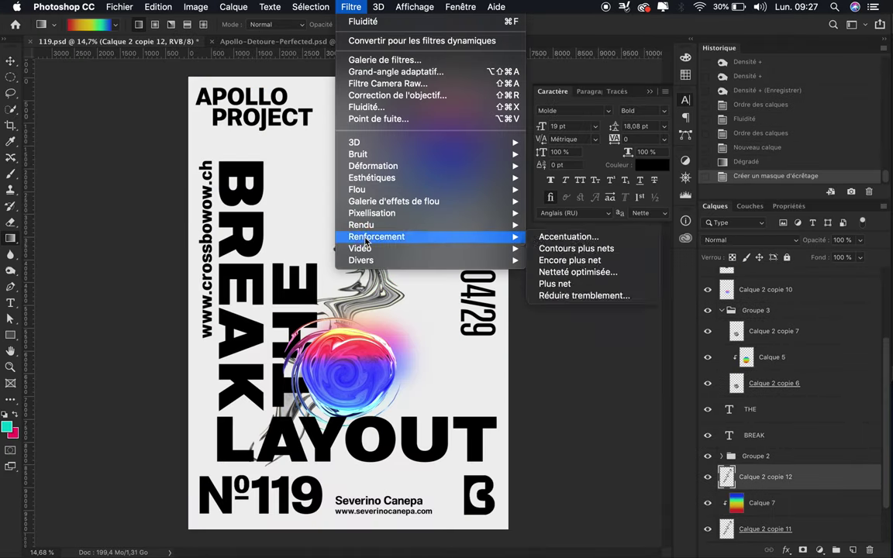
{"action": "left_click", "coordinate": [351, 7]}
{"action": "left_click", "coordinate": [552, 298]}
{"action": "key", "text": "Return"}
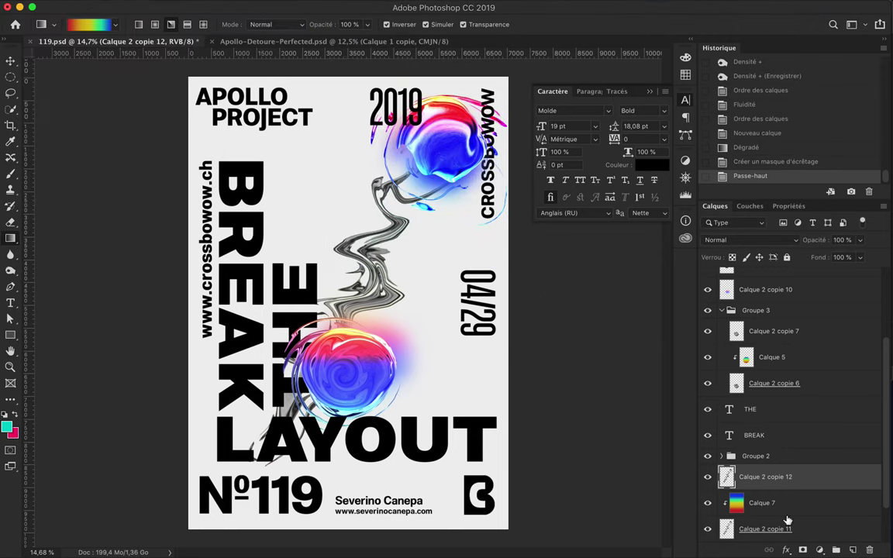
- Blend the gradient with Division and the stream copy with Incrustation
{"action": "left_click", "coordinate": [822, 503]}
{"action": "left_click", "coordinate": [744, 239]}
{"action": "left_click", "coordinate": [727, 473]}
{"action": "left_click", "coordinate": [775, 476]}
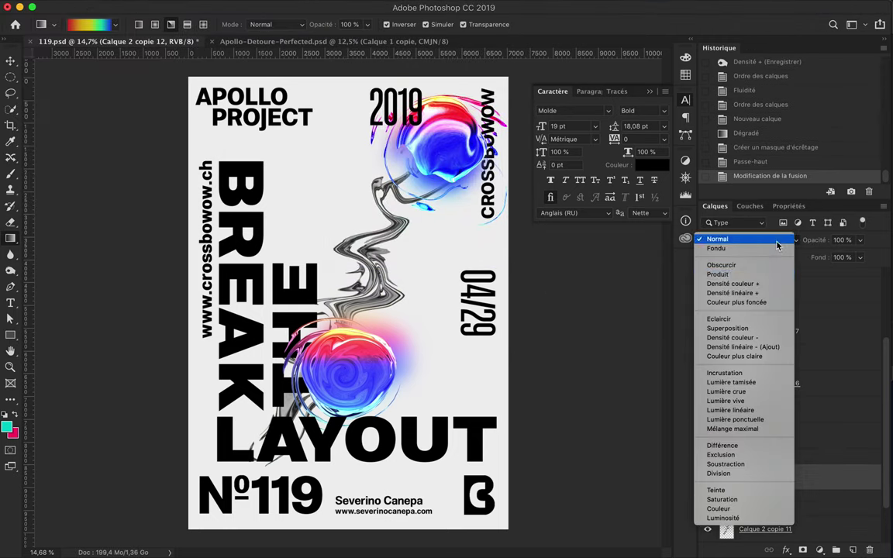
{"action": "left_click", "coordinate": [744, 239]}
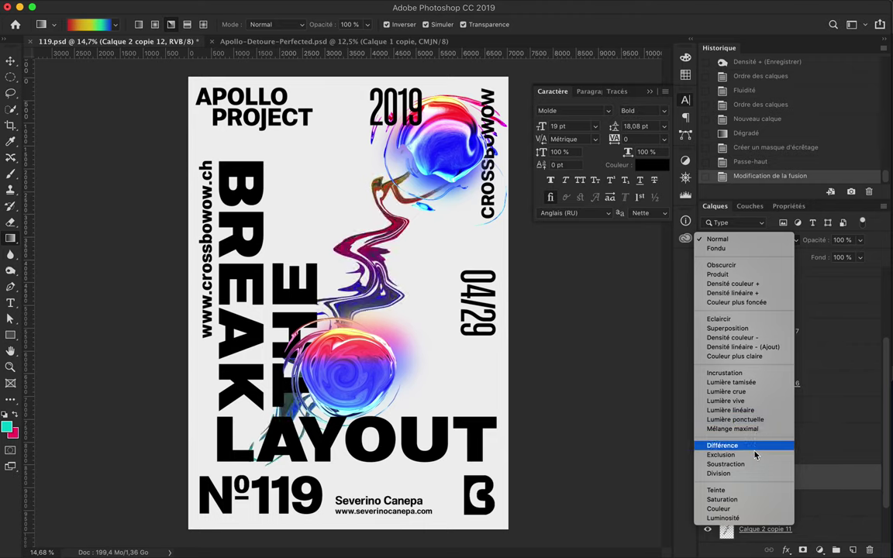
{"action": "left_click", "coordinate": [746, 376]}
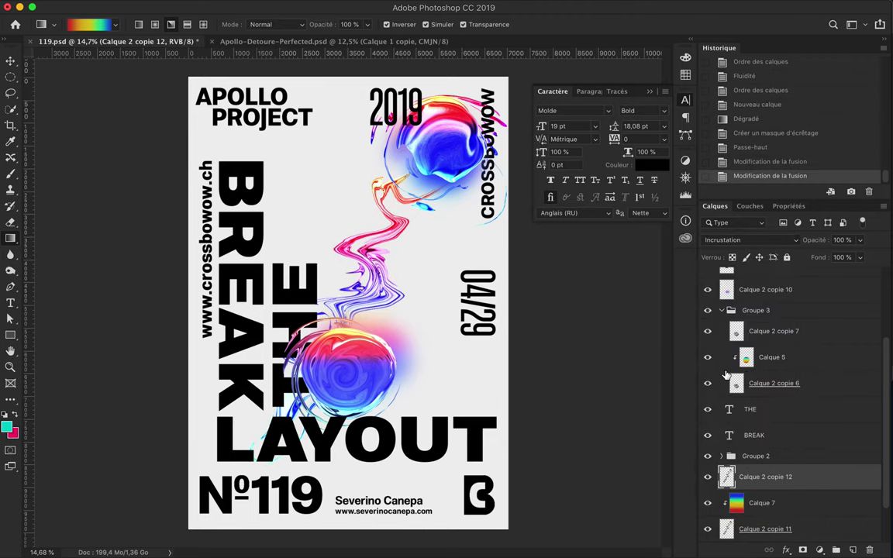
- Rotate both stream layers about 176° with Free Transform
{"action": "scroll", "coordinate": [788, 465], "scroll_direction": "down", "scroll_amount": 2}
{"action": "left_click", "coordinate": [765, 477], "text": "shift"}
{"action": "key", "text": "ctrl+t"}
{"action": "left_click_drag", "start_coordinate": [506, 70], "coordinate": [452, 222]}
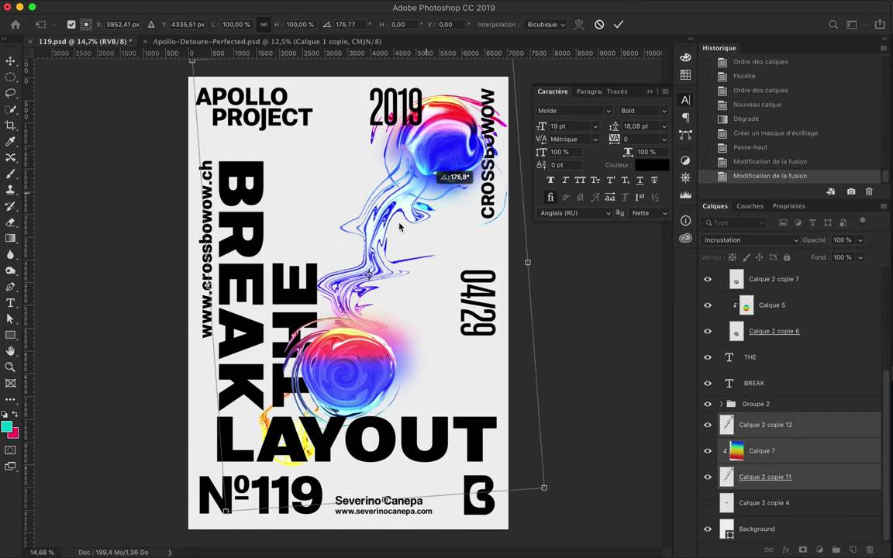
{"action": "left_click_drag", "start_coordinate": [452, 222], "coordinate": [349, 240]}
{"action": "key", "text": "Return"}
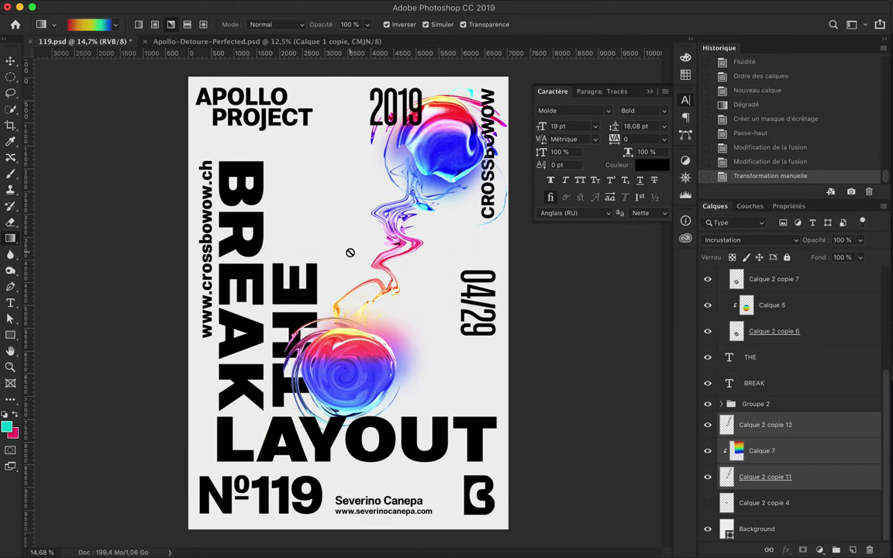
- Move the stream layers around the poster, then delete them
{"action": "key", "text": "v"}
{"action": "left_click_drag", "start_coordinate": [407, 288], "coordinate": [333, 329]}
{"action": "key", "text": "Delete"}
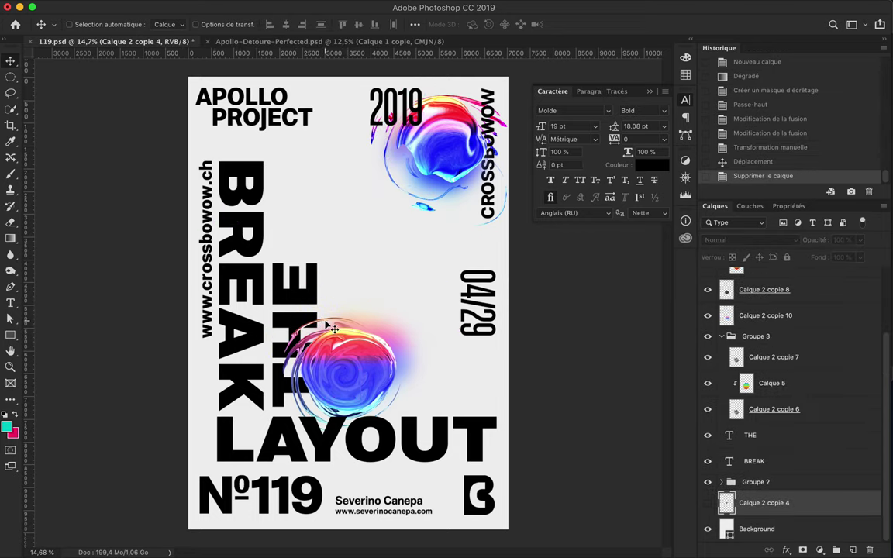
- Raise Calque 2 copie 4 above Groupe 2 and add a guide along the letter edges
{"action": "key", "text": "ctrl+plus"}
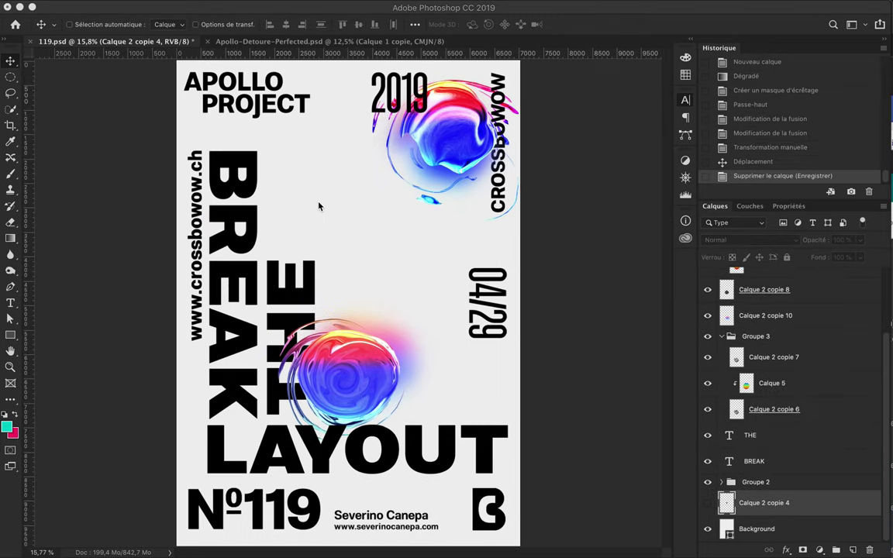
{"action": "key", "text": "ctrl+bracketright"}
{"action": "key", "text": "ctrl+semicolon"}
{"action": "key", "text": "ctrl+1"}
{"action": "mouse_move", "coordinate": [269, 184]}
{"action": "left_mouse_down"}
{"action": "mouse_move", "coordinate": [108, 180]}
{"action": "mouse_move", "coordinate": [207, 247]}
{"action": "left_mouse_up"}
{"action": "scroll", "coordinate": [207, 247], "scroll_direction": "right", "scroll_amount": 10}
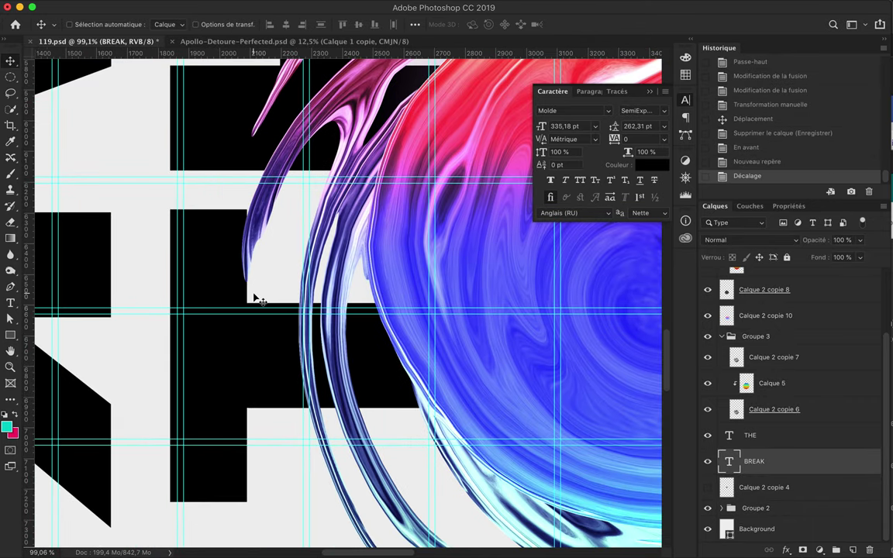
{"action": "key", "text": "ctrl+0"}
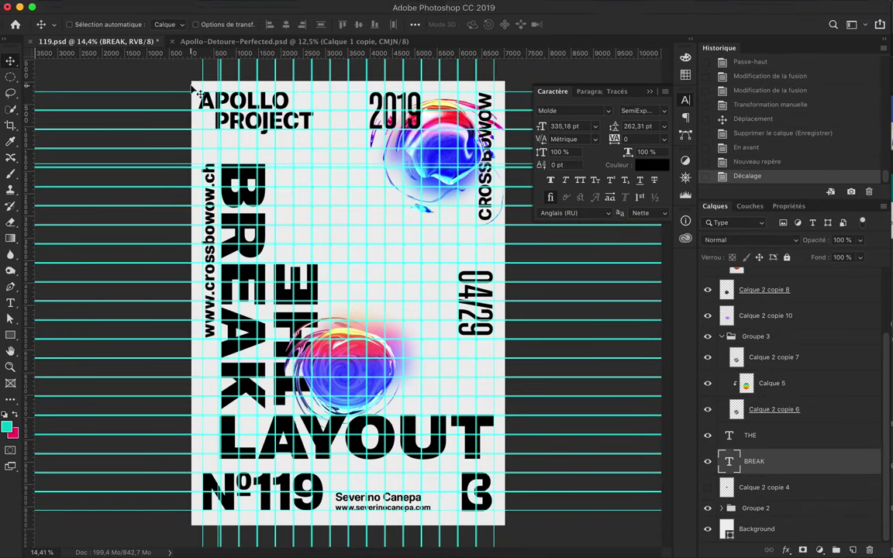